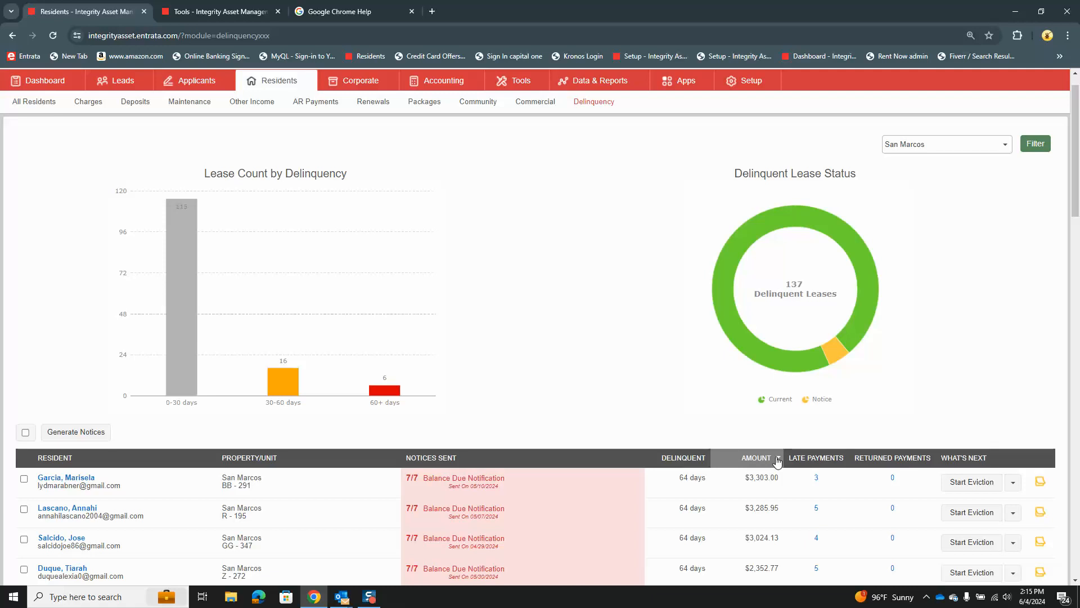
Step: Review the San Marcos delinquent residents' amounts, days delinquent and notices sent
scroll(1077, 211, down, 1)
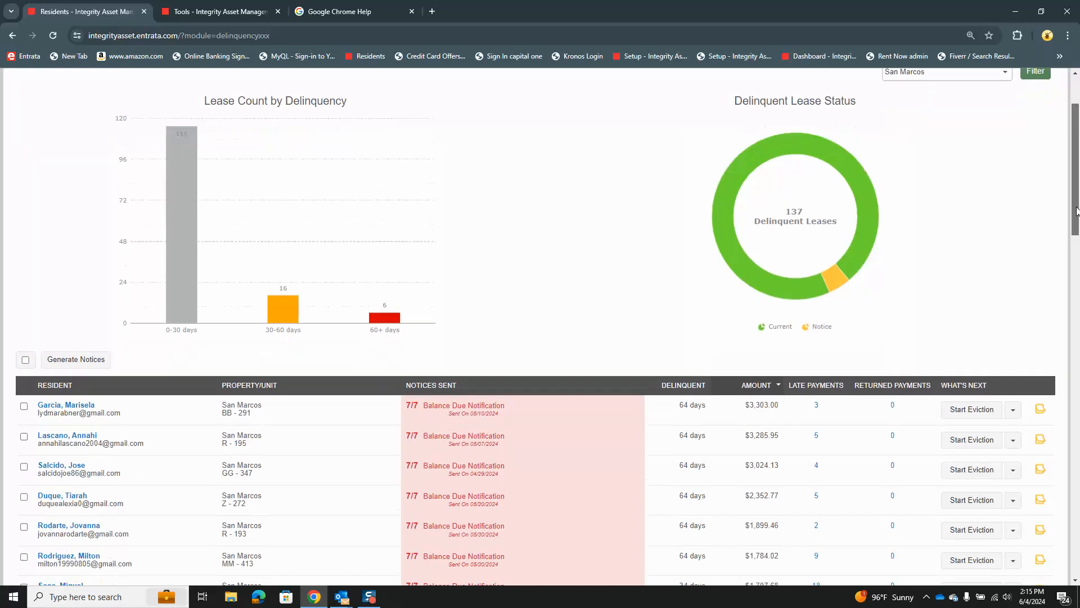
drag(1077, 211, 1078, 307)
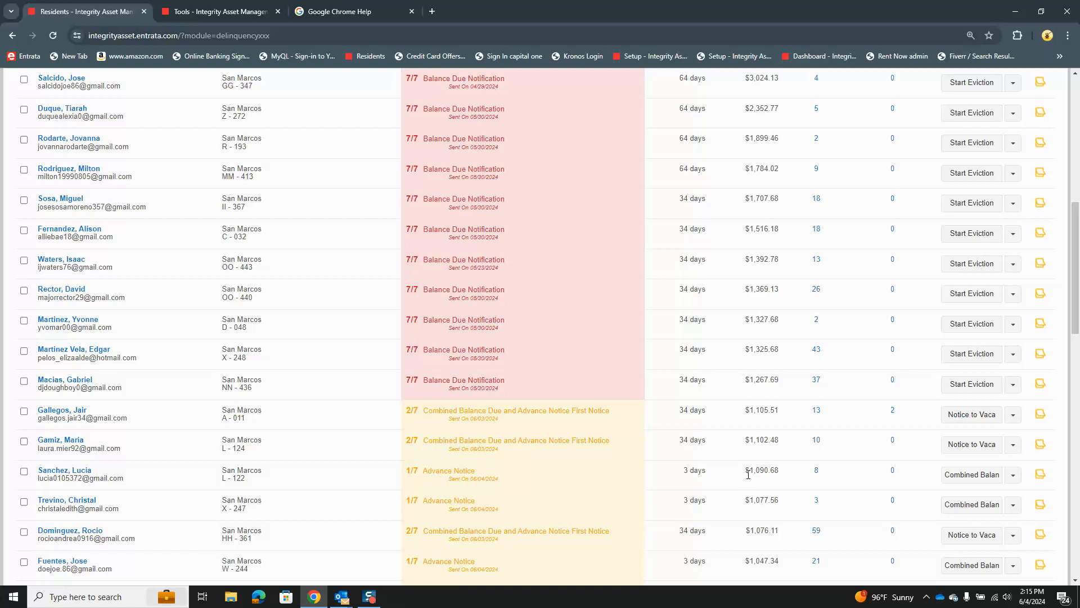
drag(1072, 324, 1077, 377)
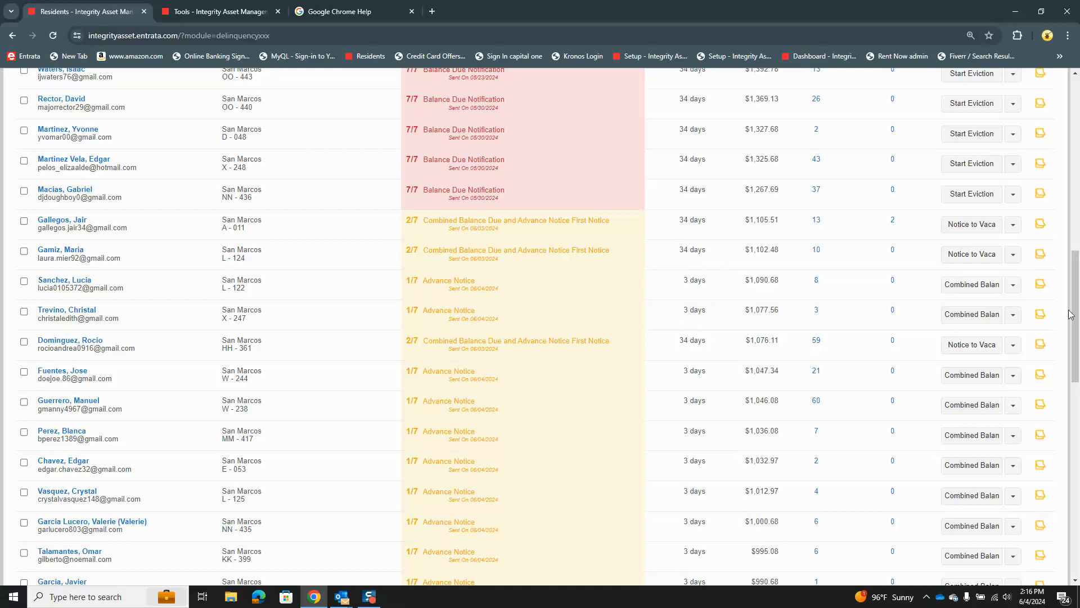
mouse_move(1072, 313)
mouse_down()
mouse_move(1070, 253)
mouse_move(1057, 319)
mouse_up()
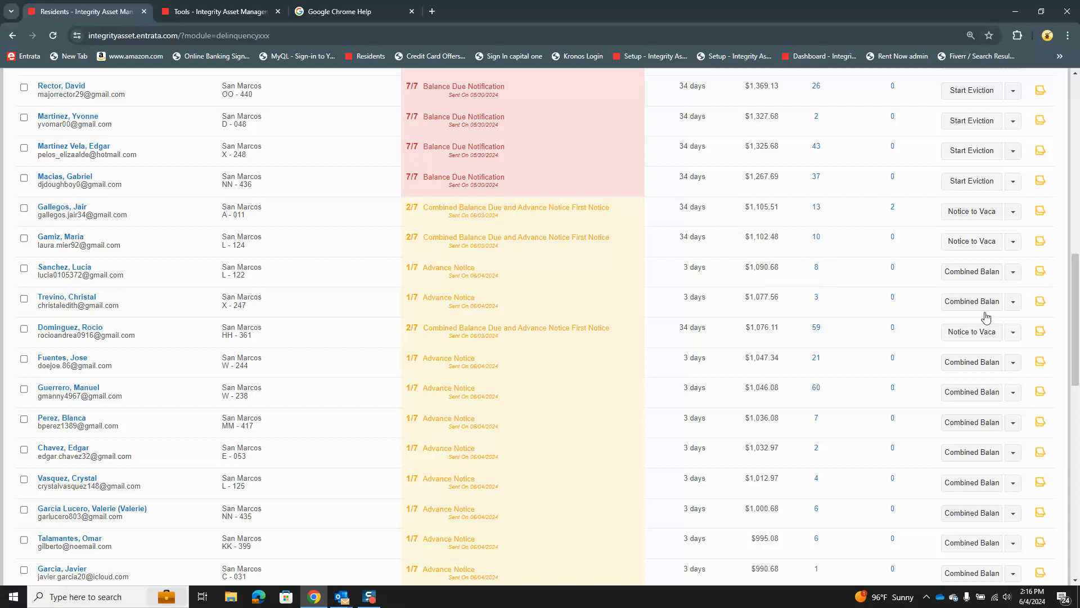
drag(1077, 332, 1077, 151)
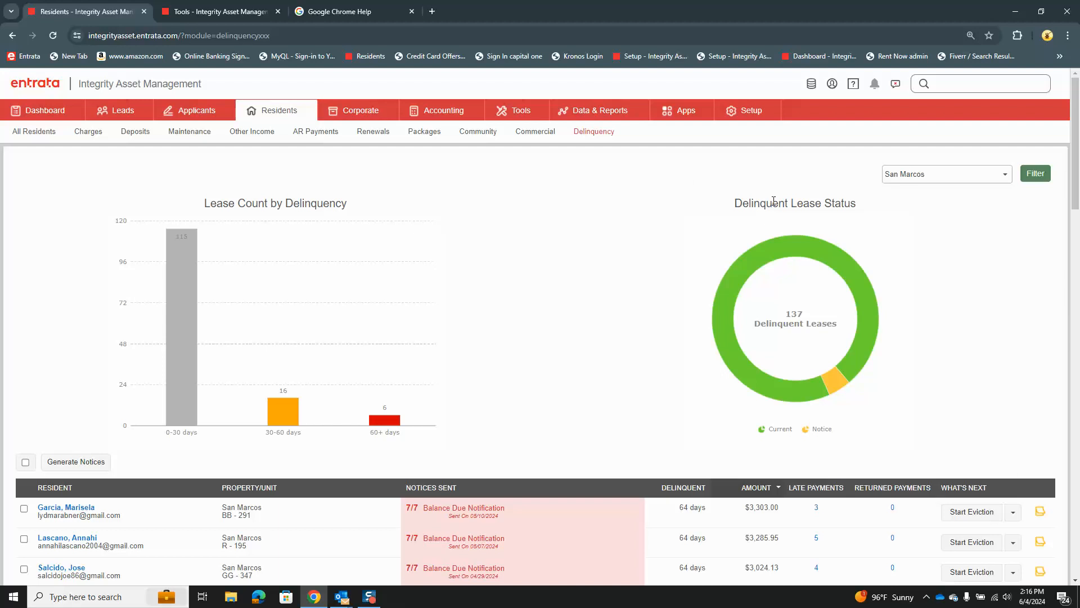
mouse_move(316, 129)
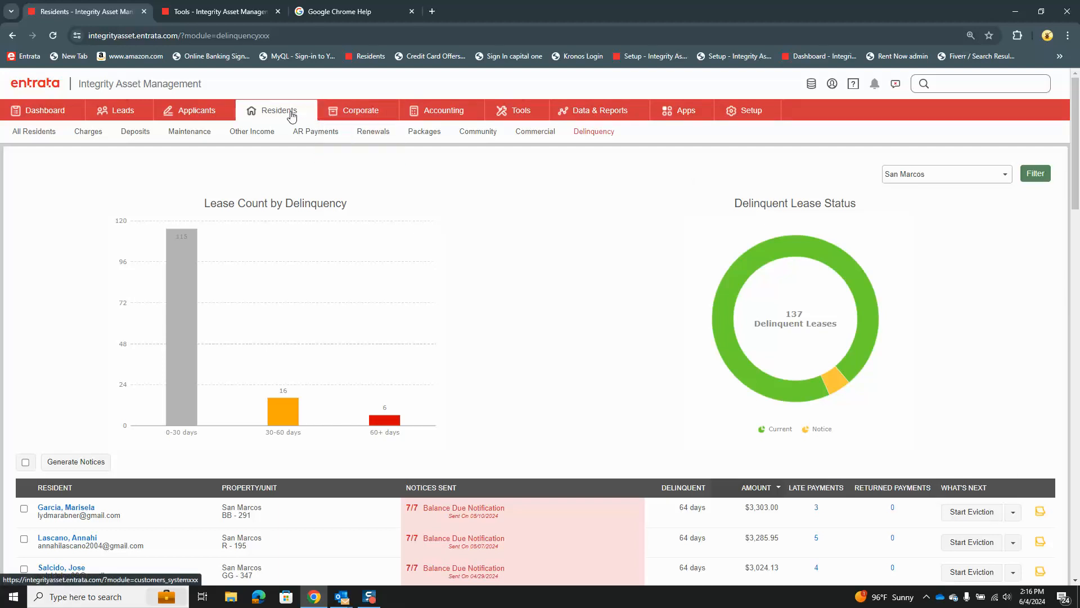
Step: Discard the unsaved list form and start a new contact list in the Message Center
click(219, 13)
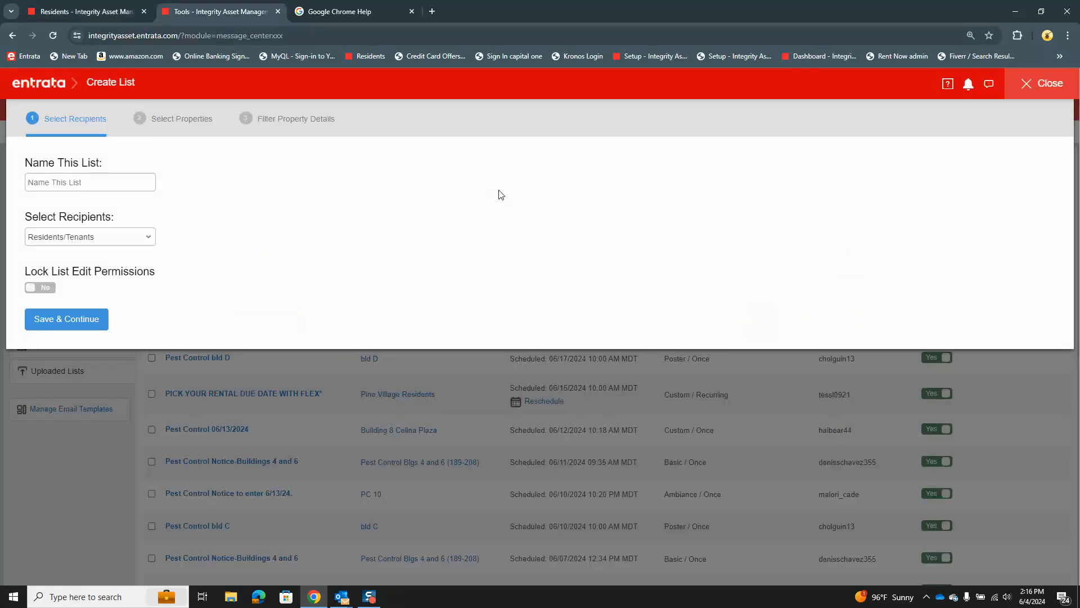
click(1028, 84)
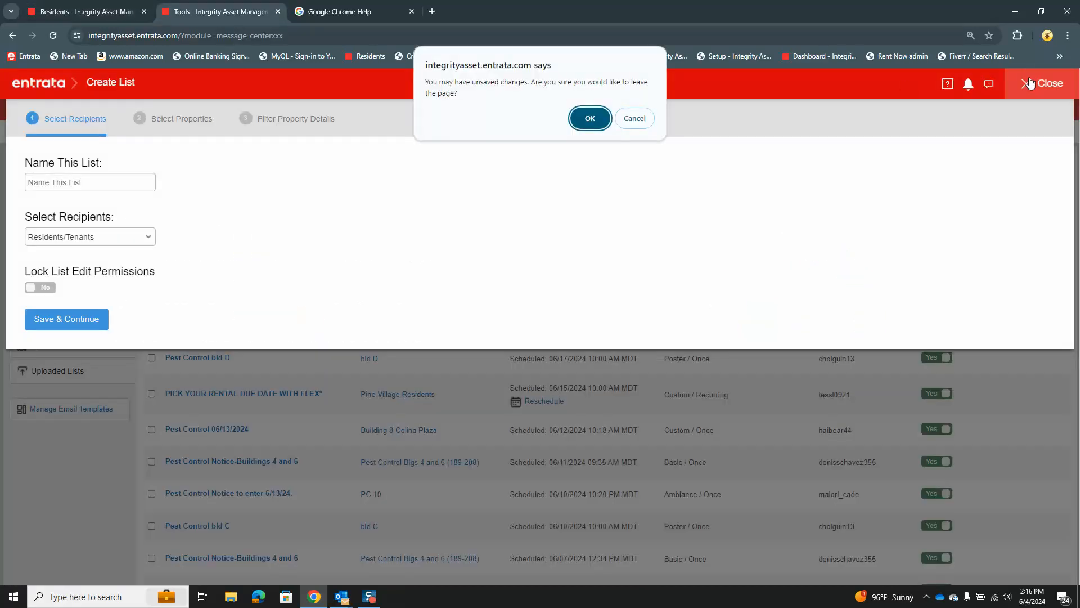
click(590, 118)
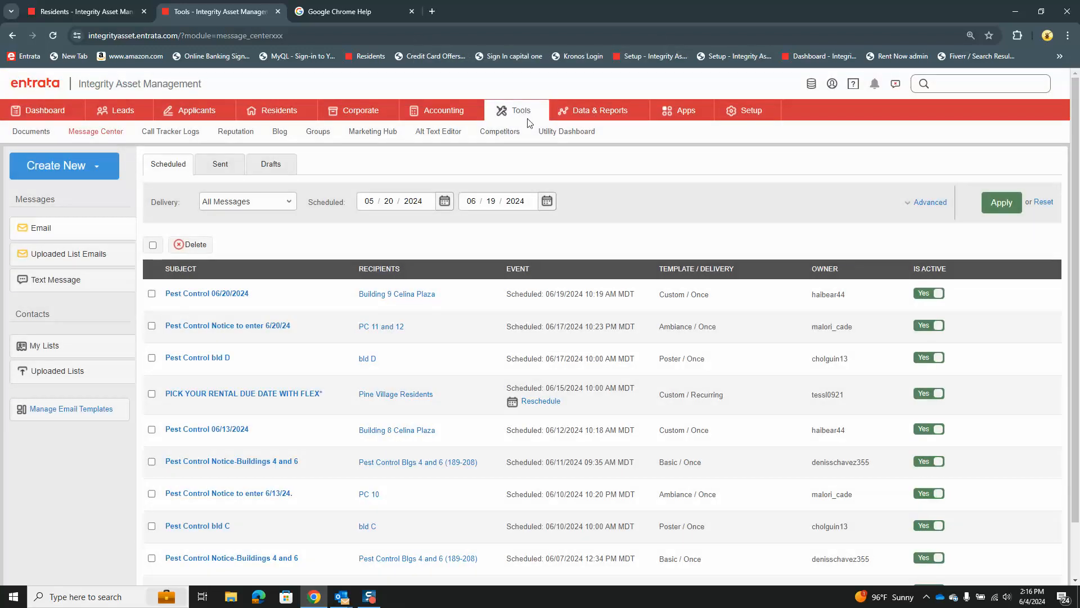
mouse_move(519, 113)
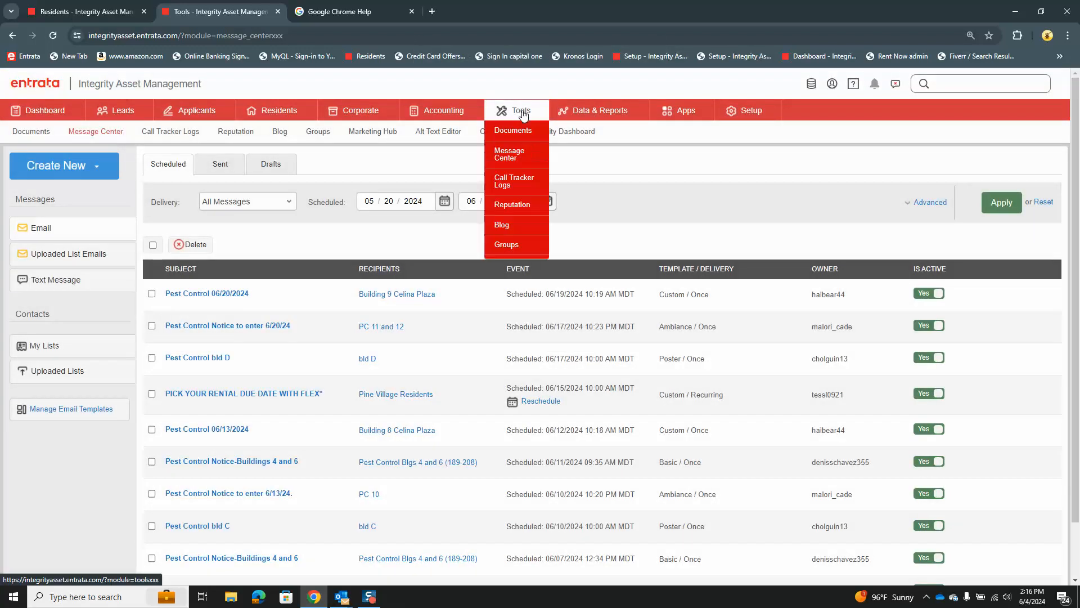
click(518, 157)
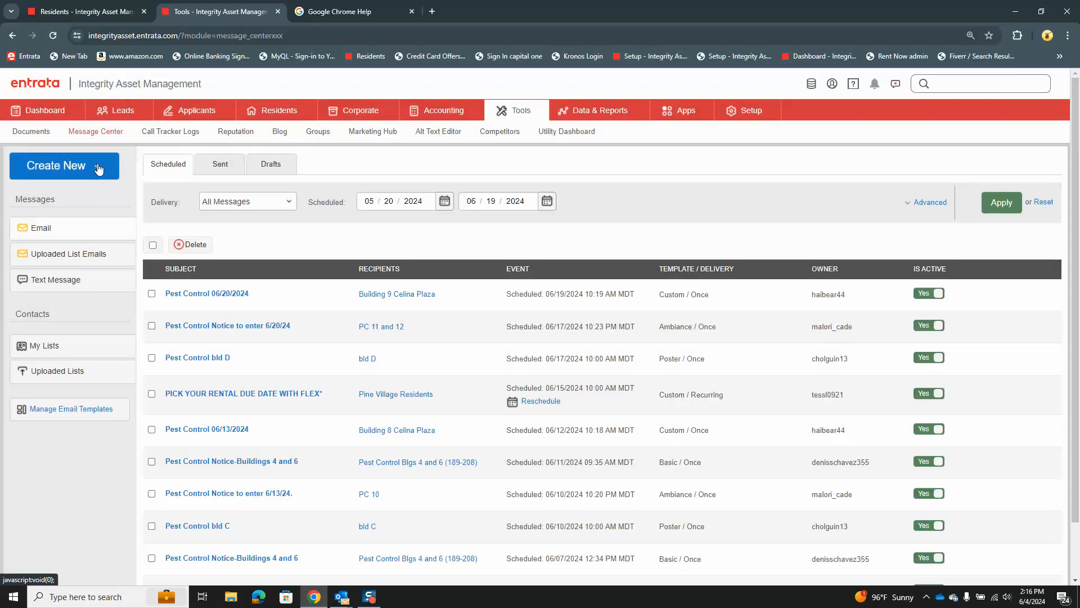
click(98, 167)
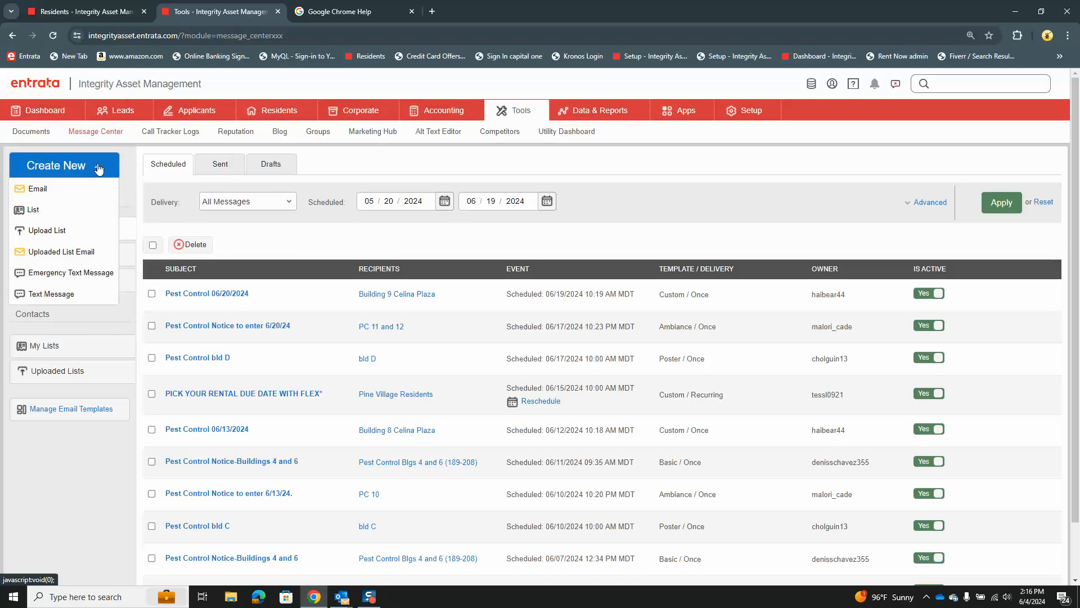
click(86, 210)
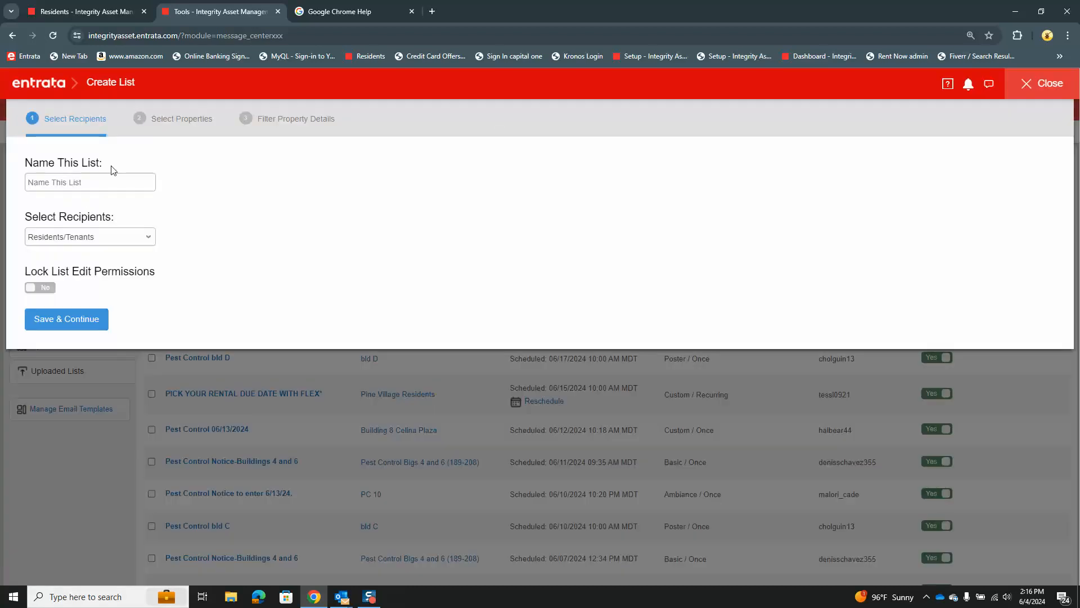
Step: Name the list "June Delinquent SM", keep Residents/Tenants as recipients, and continue to property selection
click(108, 181)
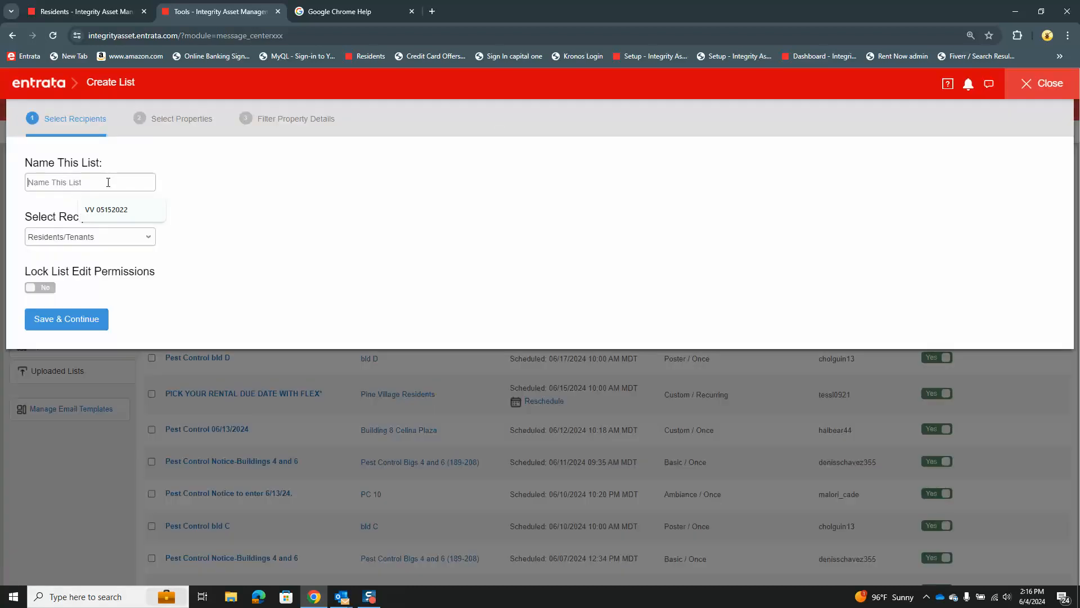
text(J)
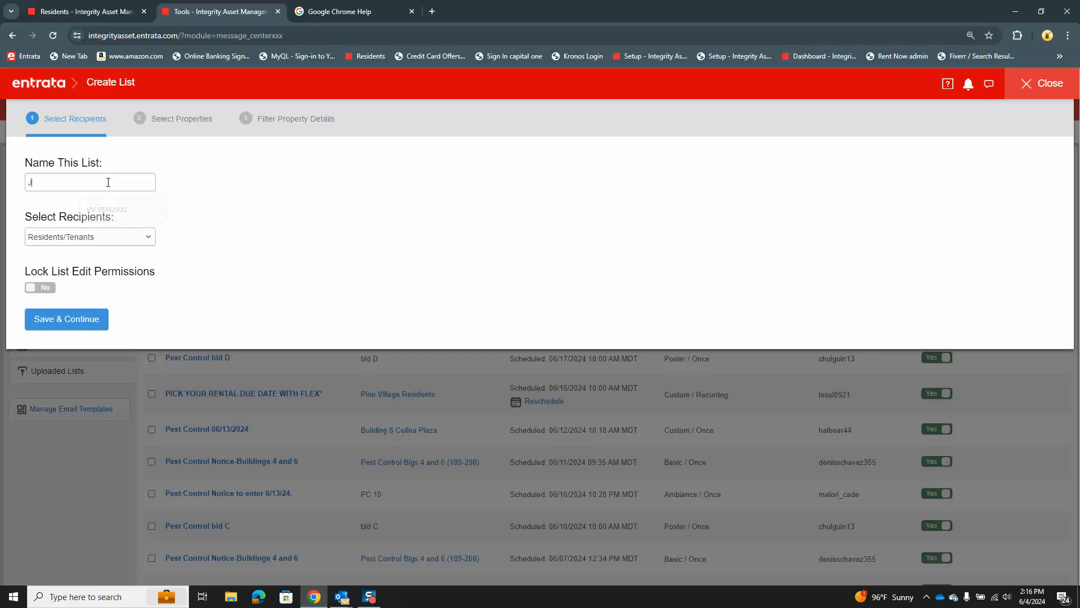
text(une Delinquent SM)
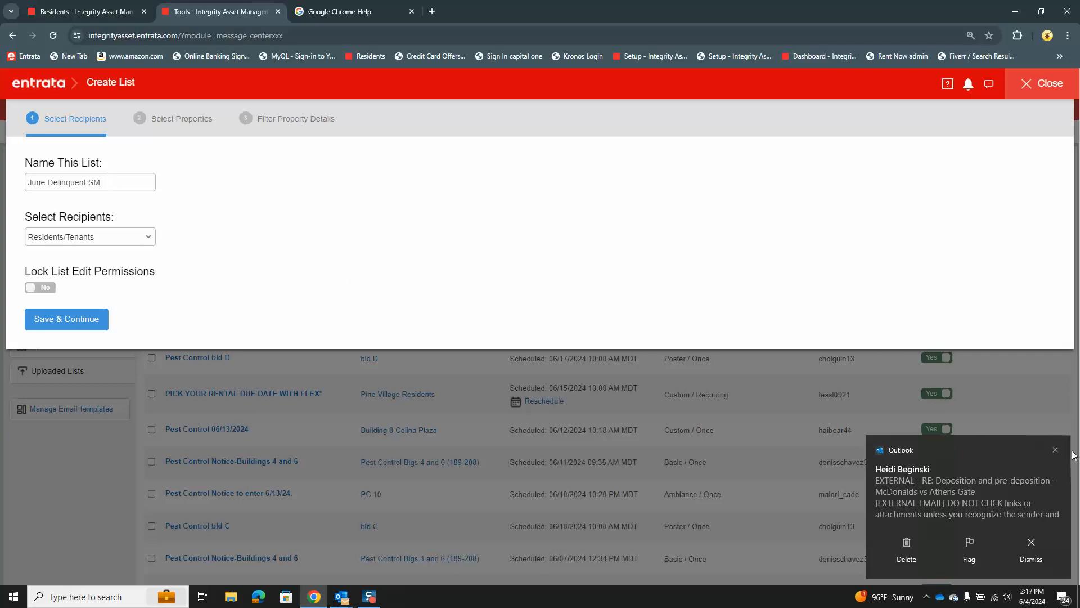
click(1056, 449)
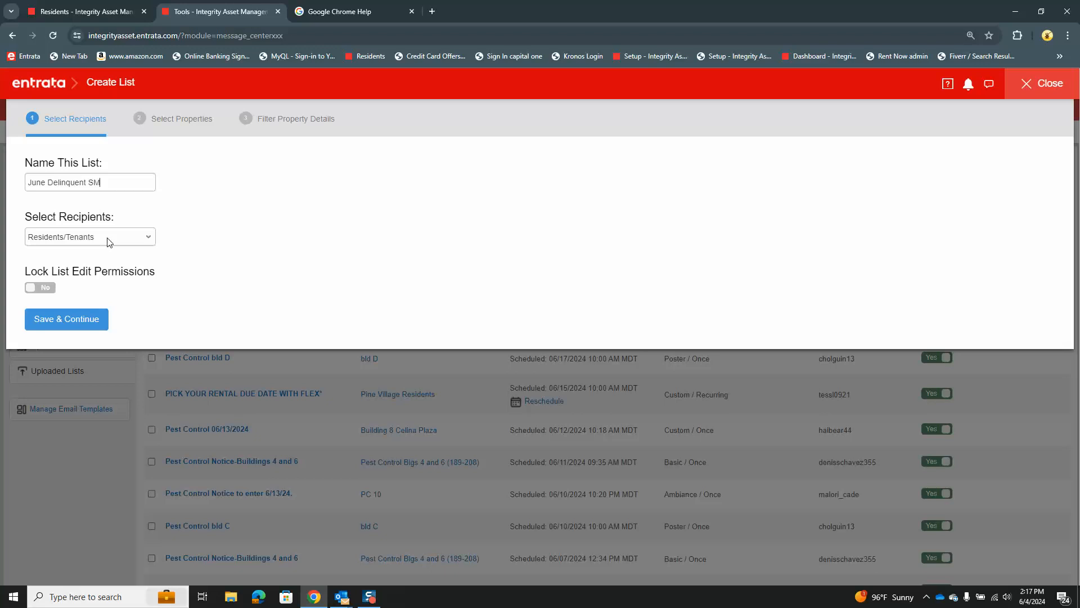
click(86, 322)
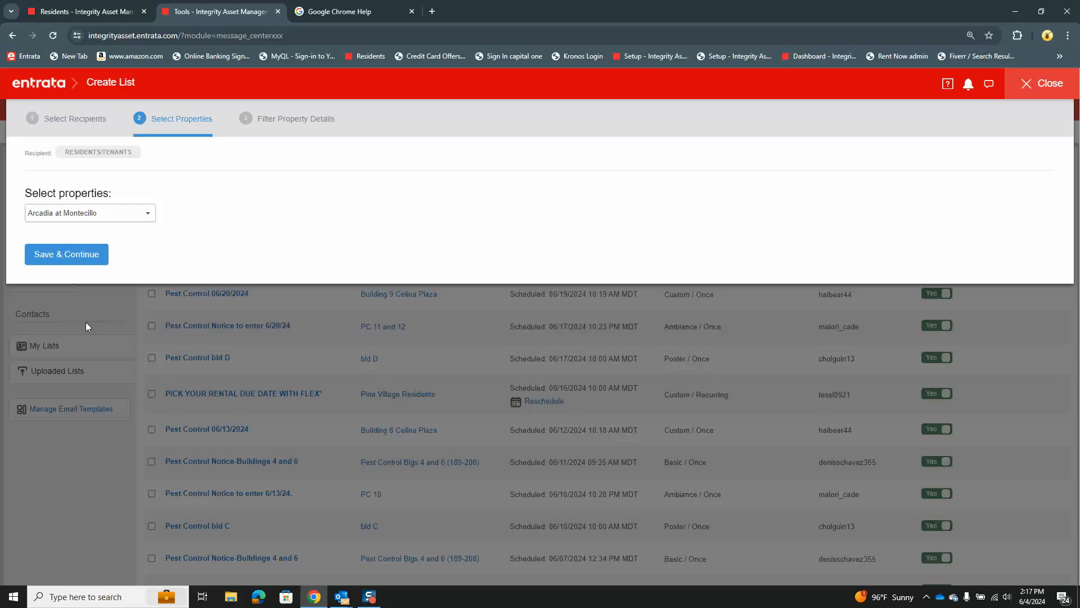
Step: Replace Arcadia at Montecillo with San Marcos as the list's property and continue to the property detail filters
click(148, 212)
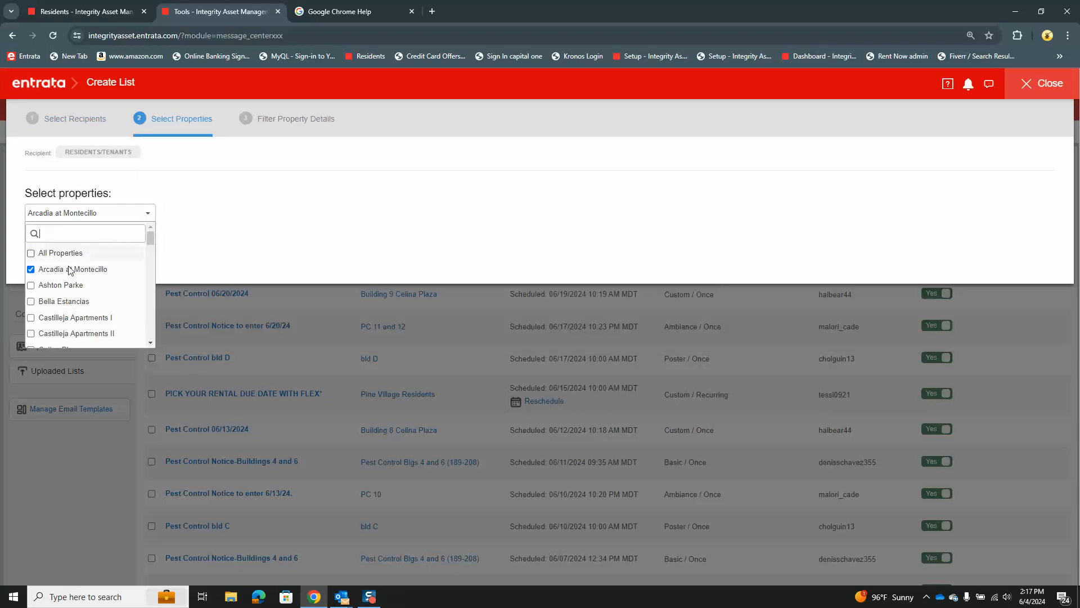
click(31, 270)
drag(150, 238, 153, 288)
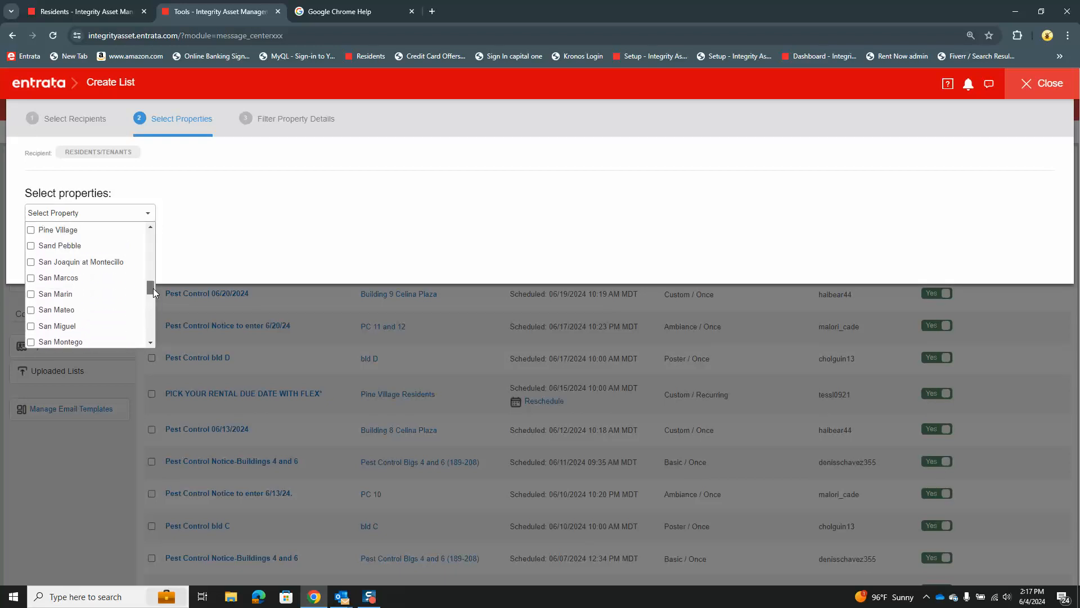
click(31, 278)
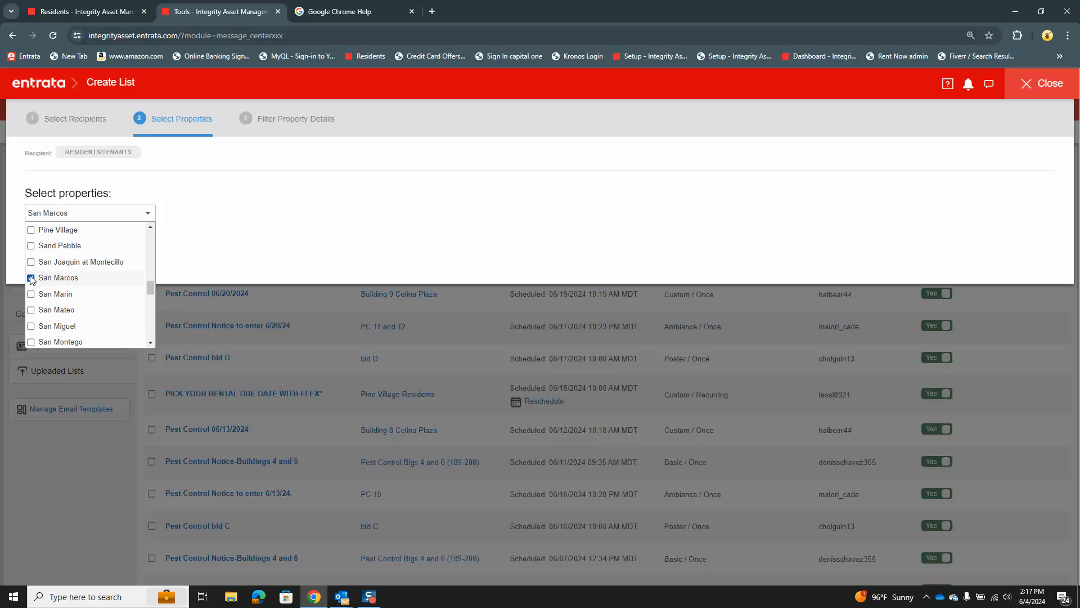
click(182, 237)
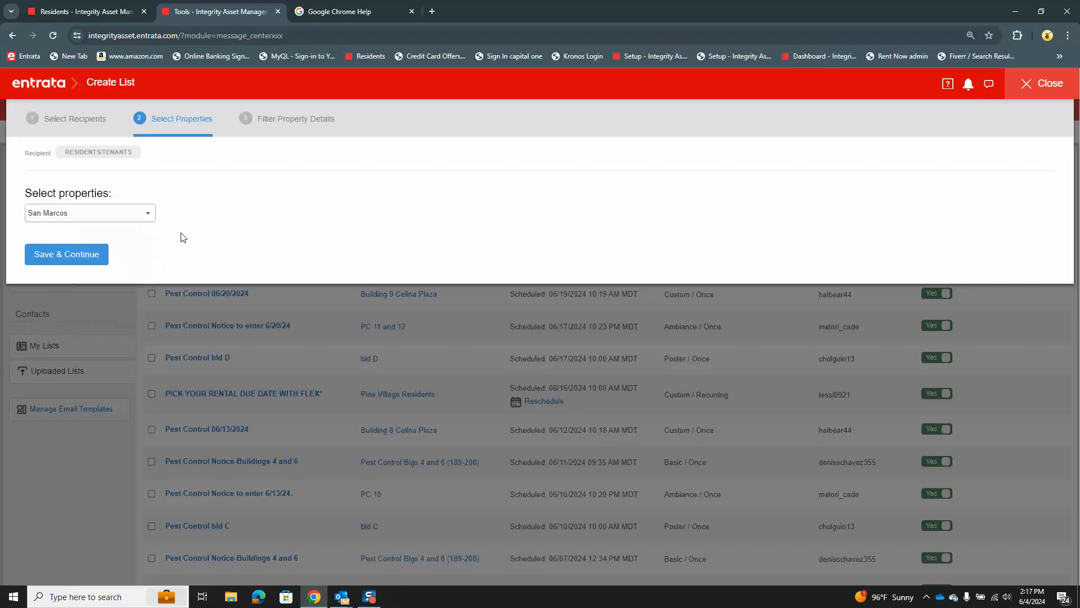
click(102, 254)
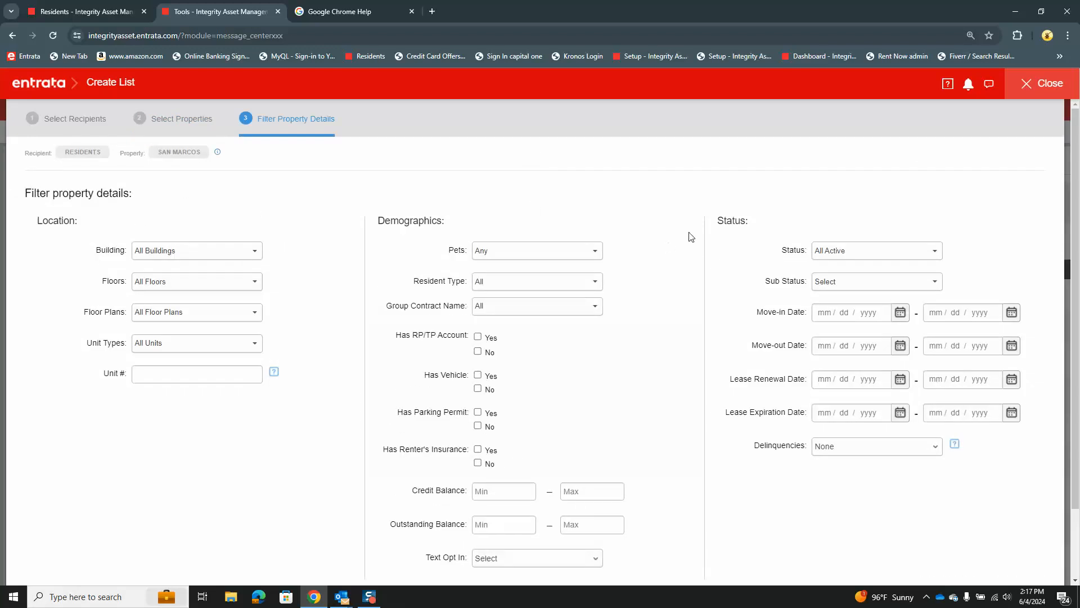
Step: Set the outstanding balance filter to a minimum of $5.00 and a maximum of $1,100.00
drag(1078, 152, 1078, 266)
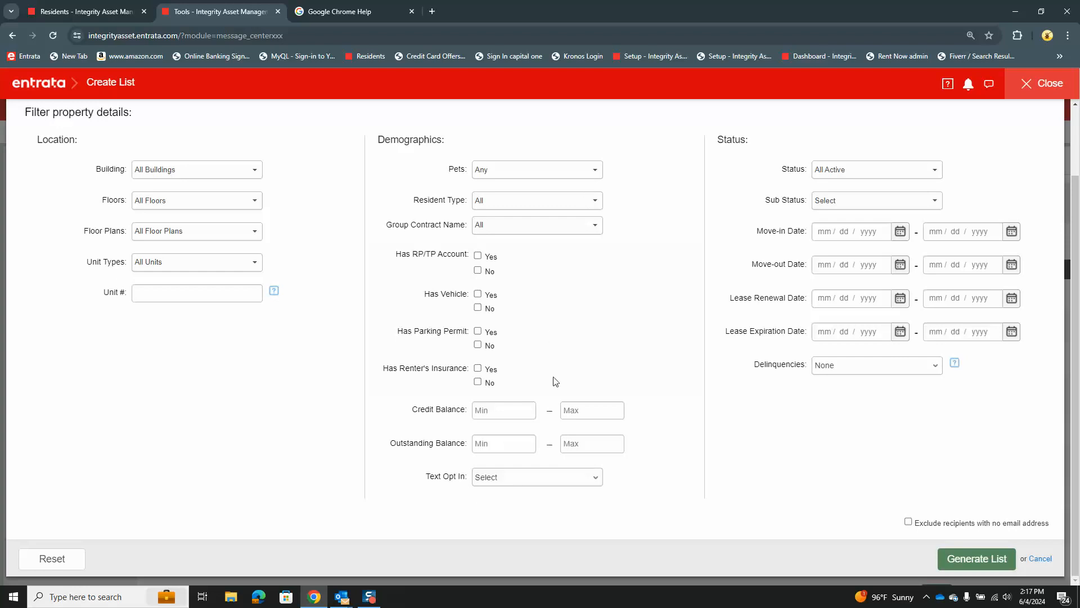
click(488, 442)
text($5)
text($1)
text(100)
text(00)
key(BackSpace)
key(BackSpace)
key(BackSpace)
text(0)
Step: Restrict the list to residents with Current or Notice status and save the generated list
click(904, 175)
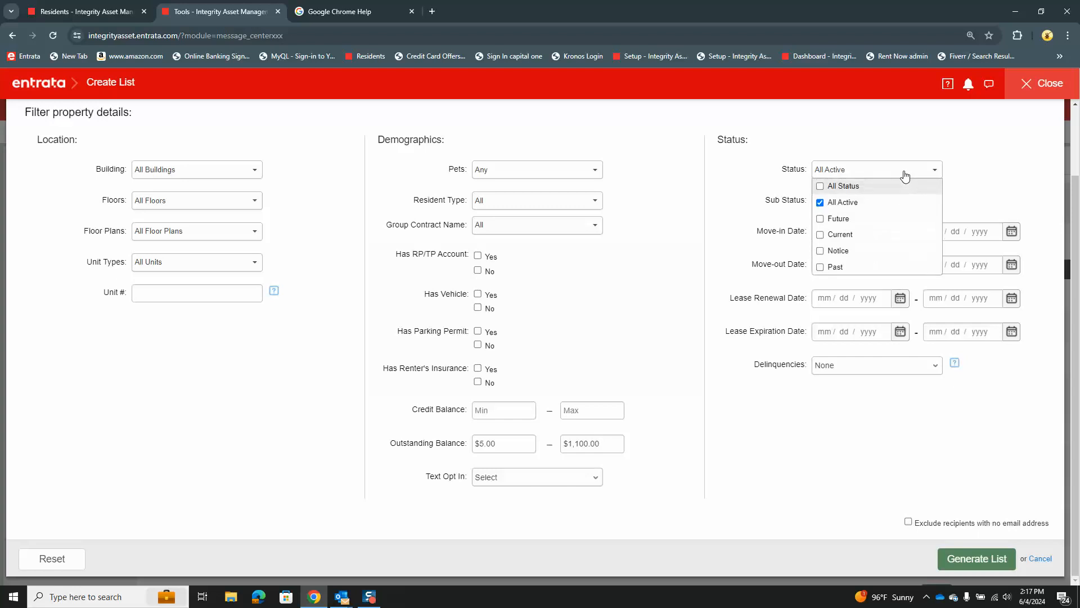
click(821, 235)
click(820, 250)
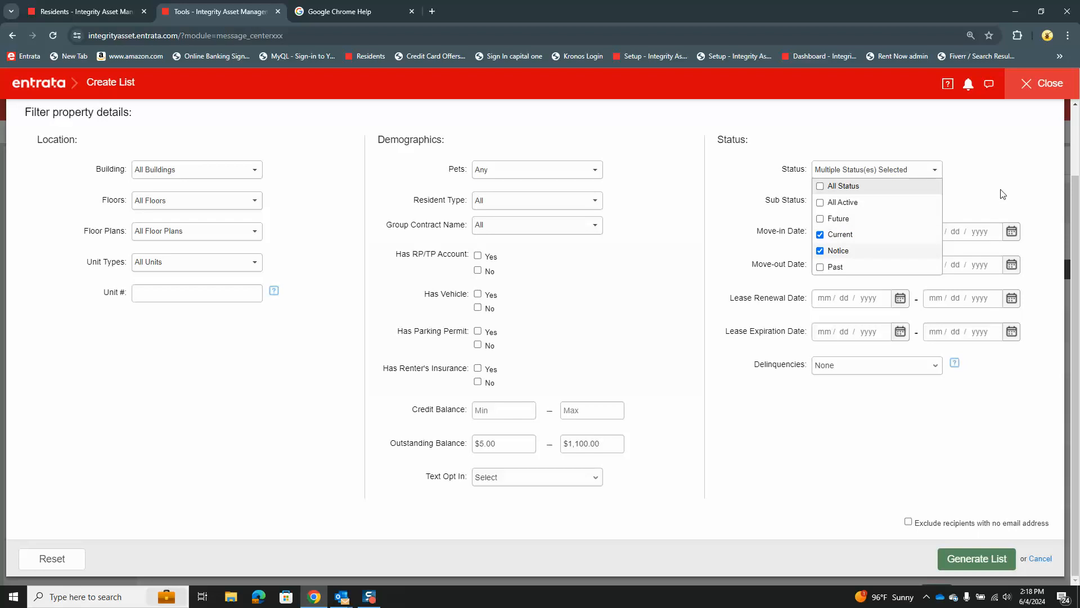
click(949, 219)
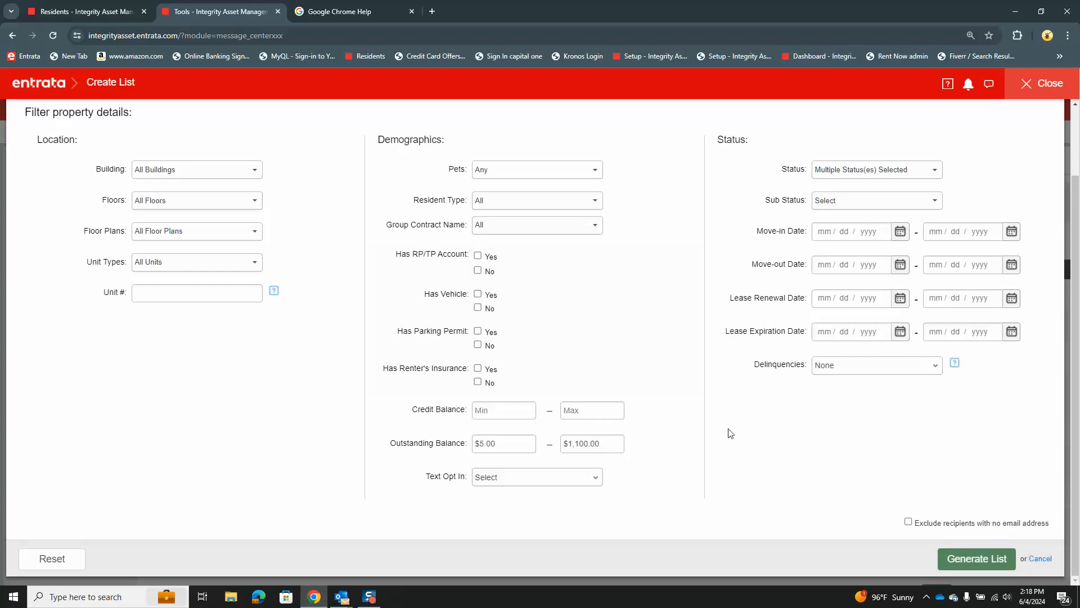
click(999, 568)
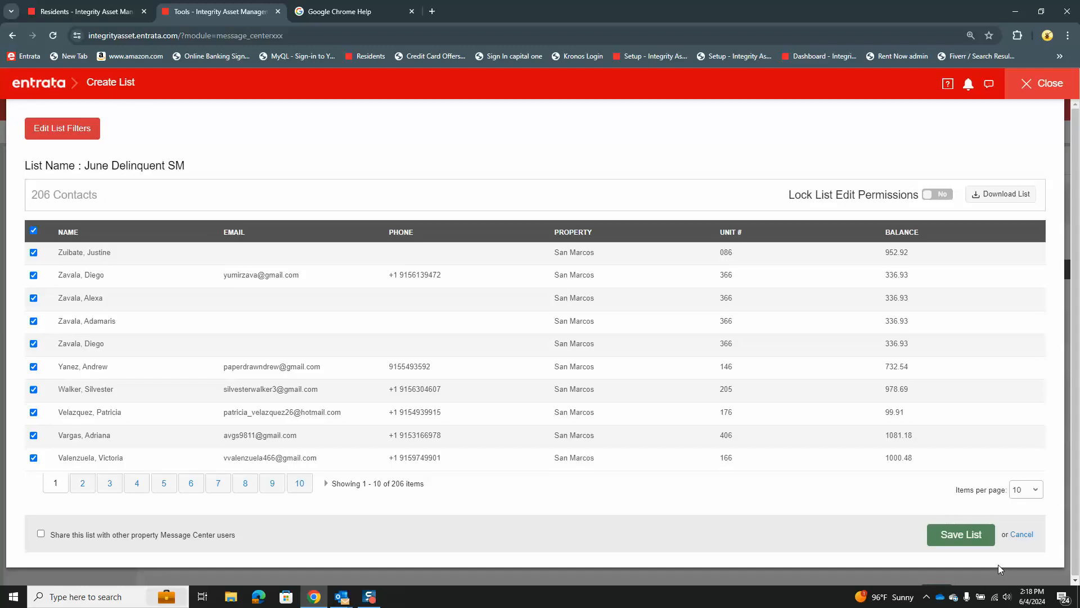
click(980, 539)
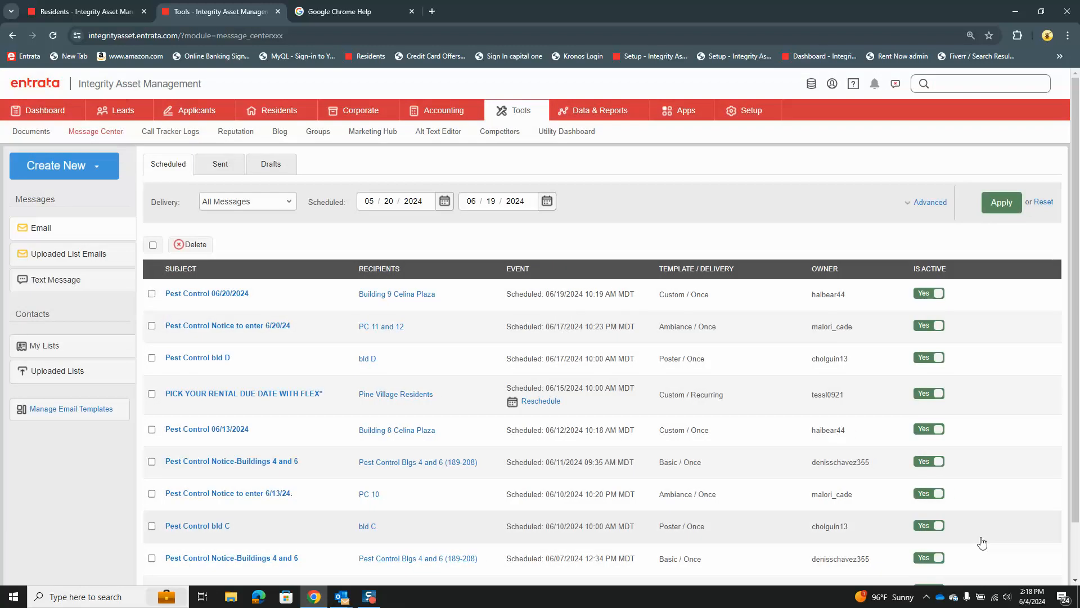
Step: Start a new email and search only the Residents/Tenants recipient lists for "june delinquen"
click(68, 237)
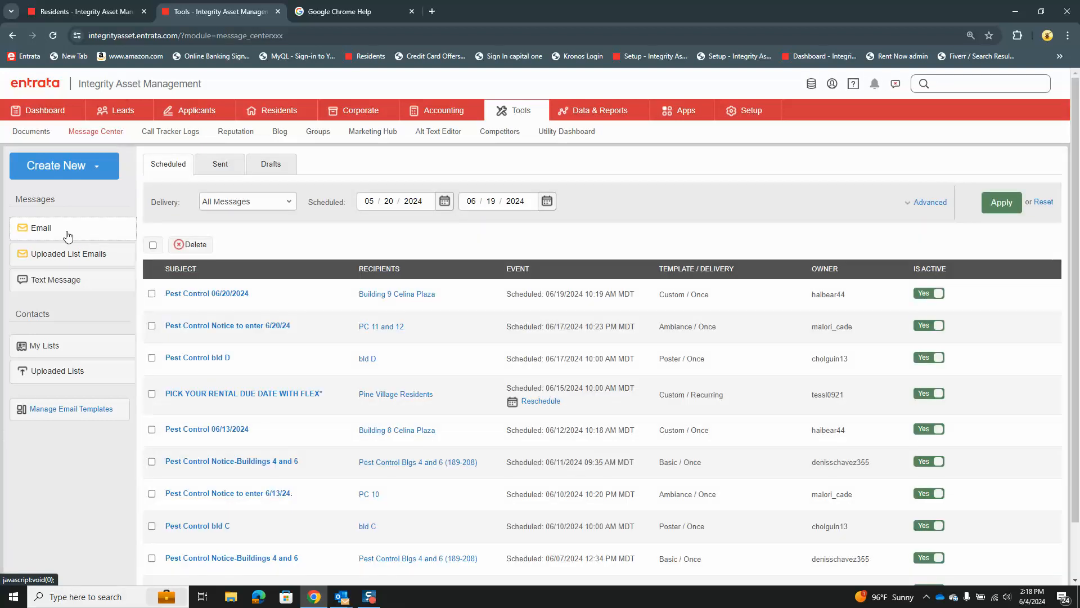
click(94, 172)
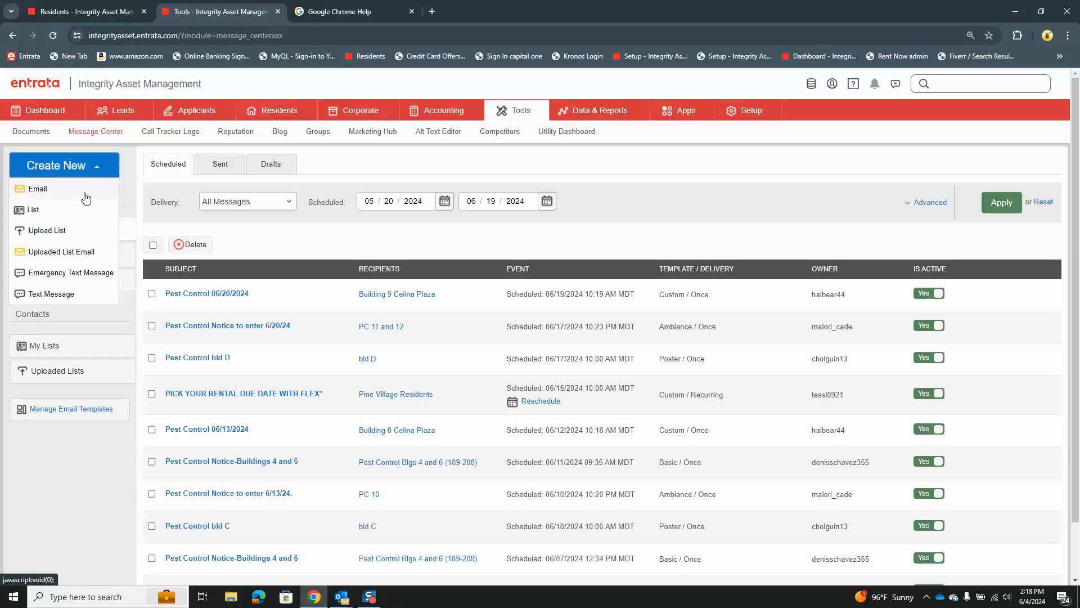
click(82, 192)
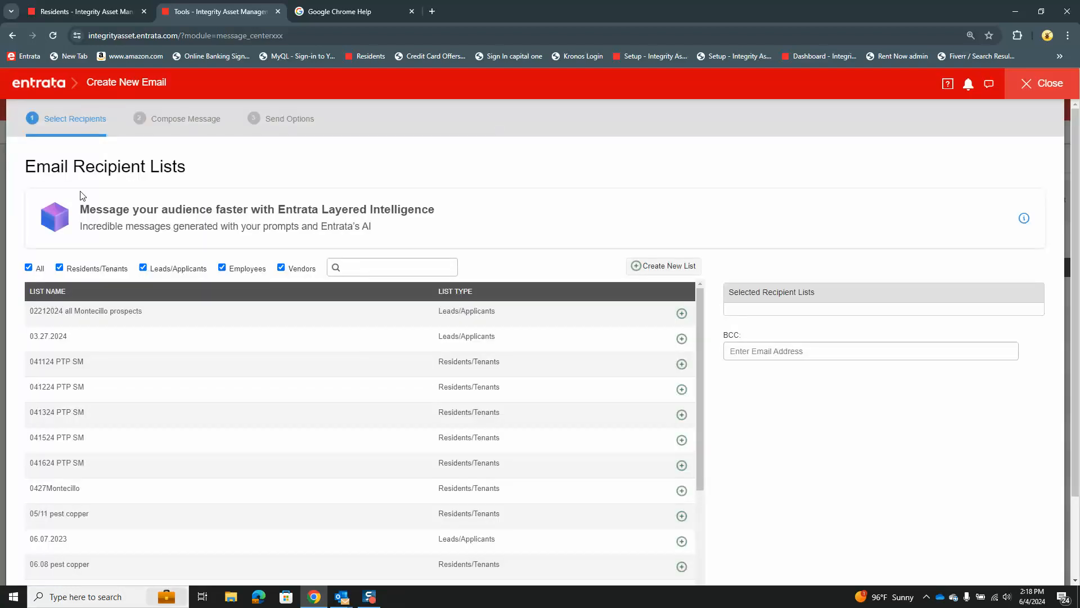
click(28, 268)
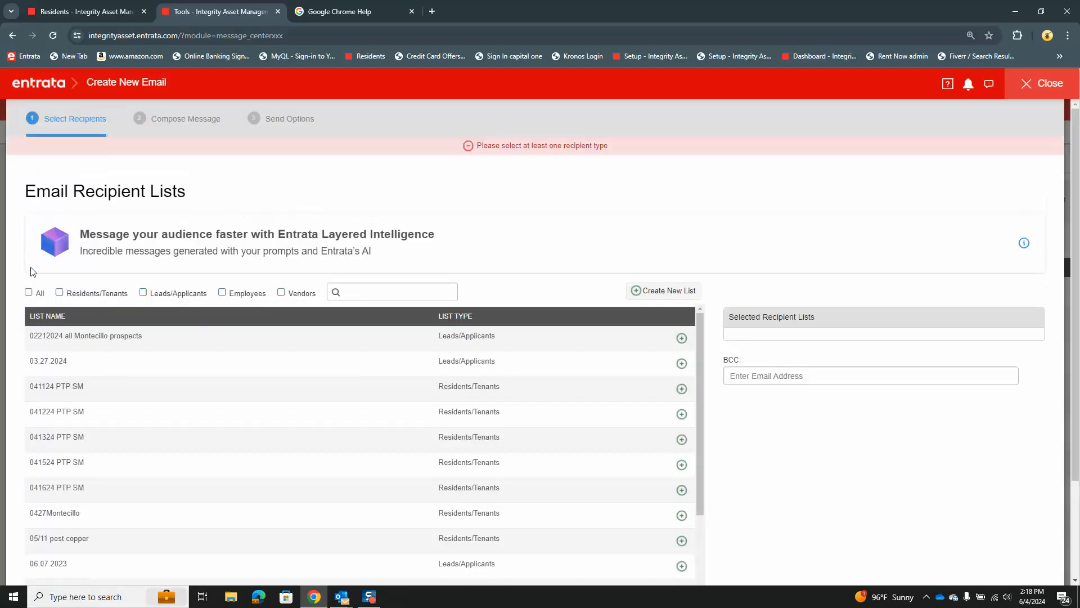
click(59, 293)
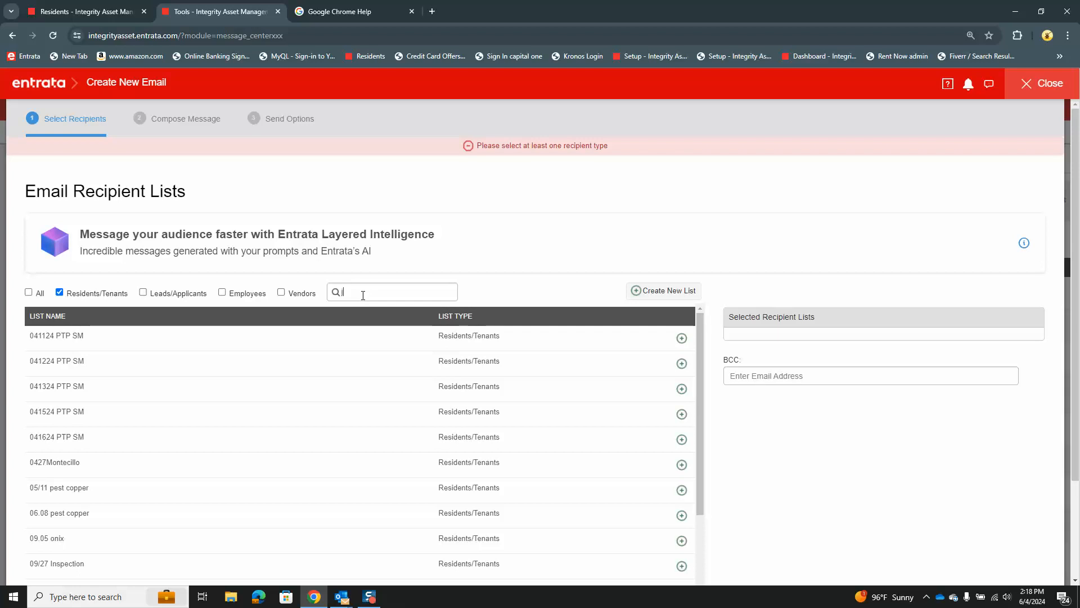
click(363, 291)
text(june delinquen)
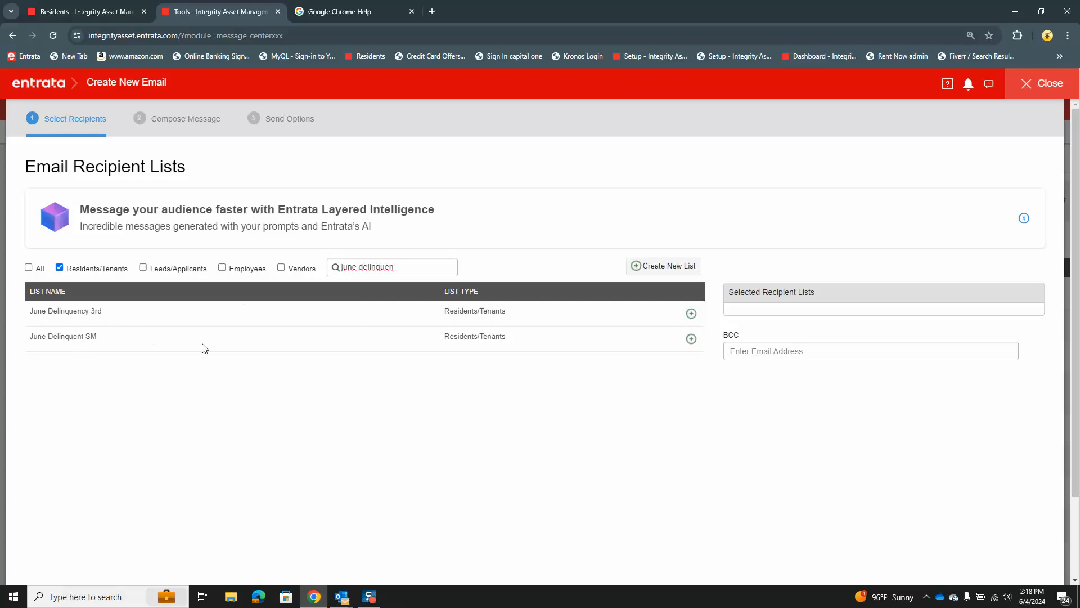
Step: Add the June Delinquent SM list as the email's recipients and continue to composing the message
click(692, 338)
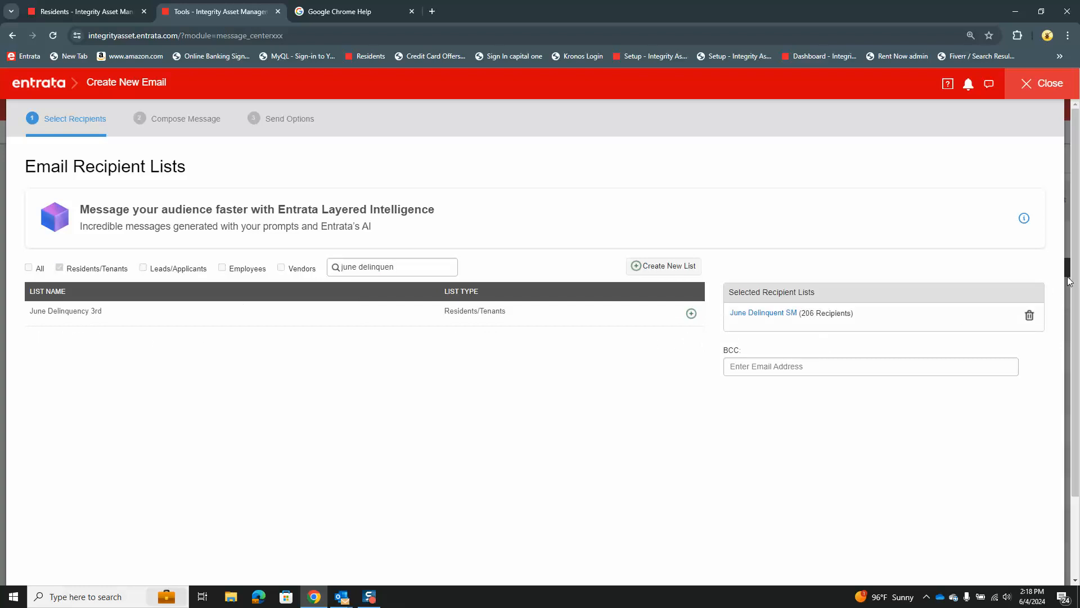
scroll(1051, 349, down, 2)
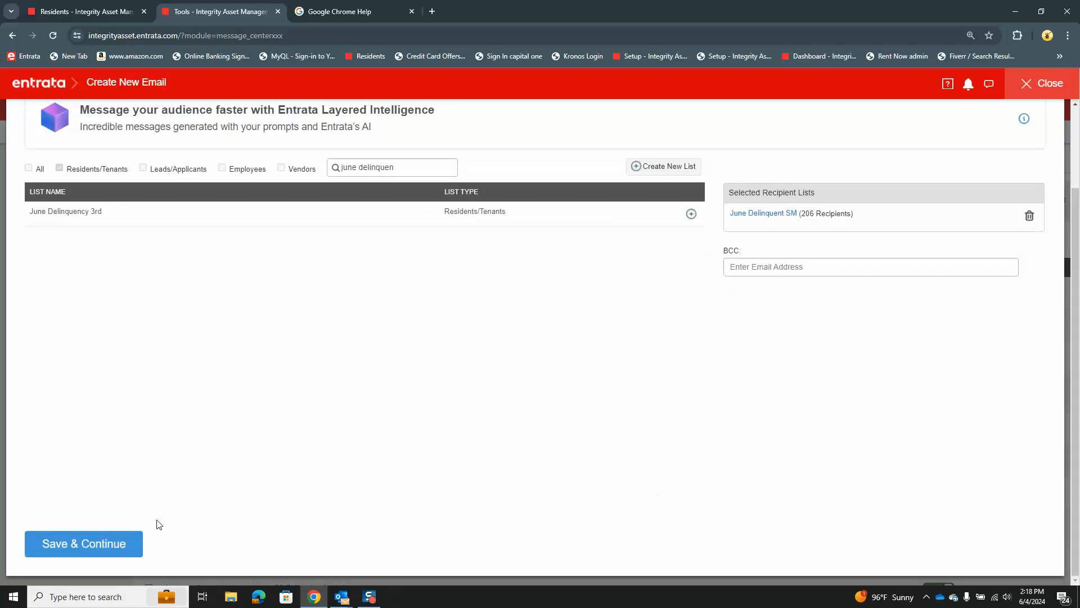
click(87, 543)
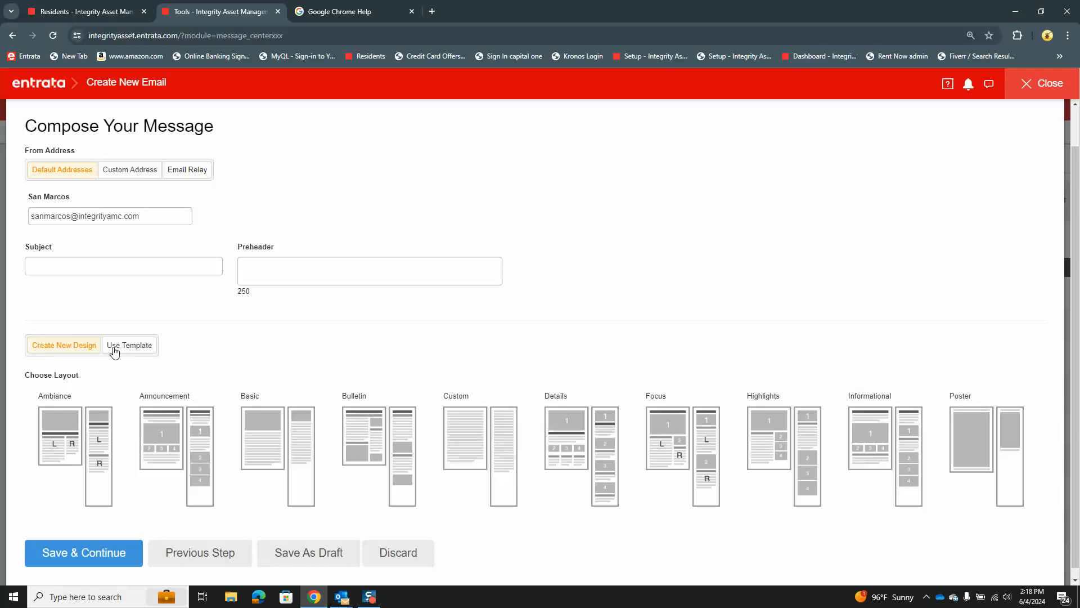
Step: Search the email template library for "balance" and select the San Marcos template "You have a balance due"
click(135, 345)
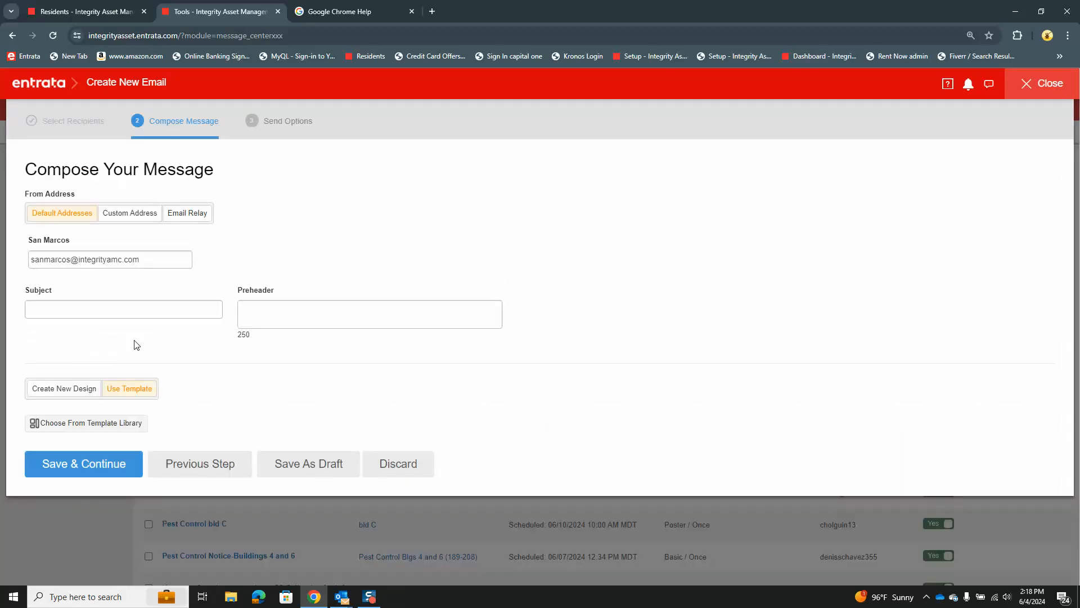
click(118, 425)
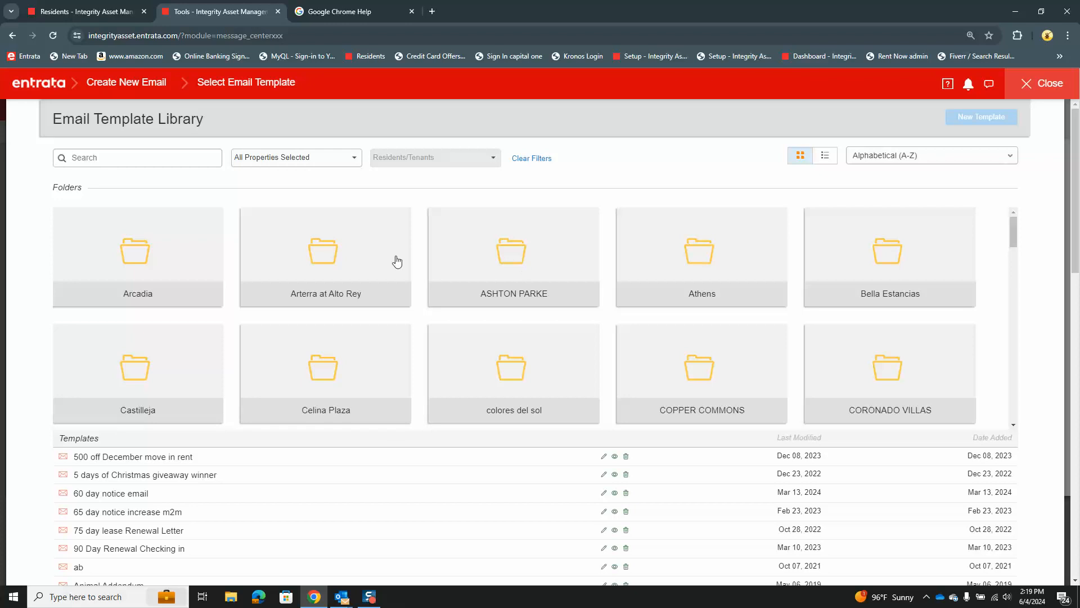
click(123, 160)
text(balance)
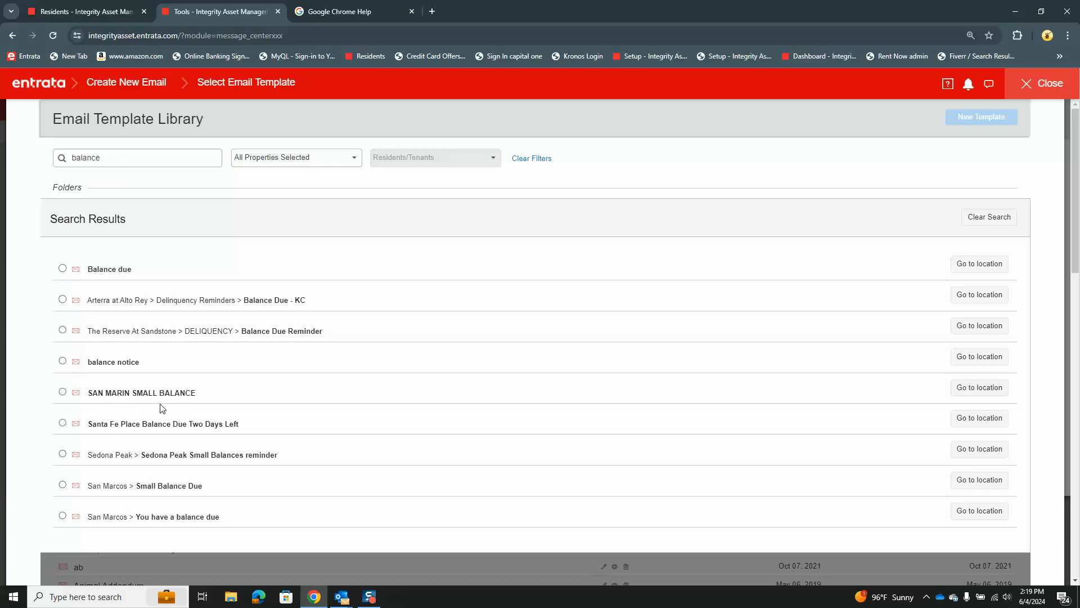
click(973, 512)
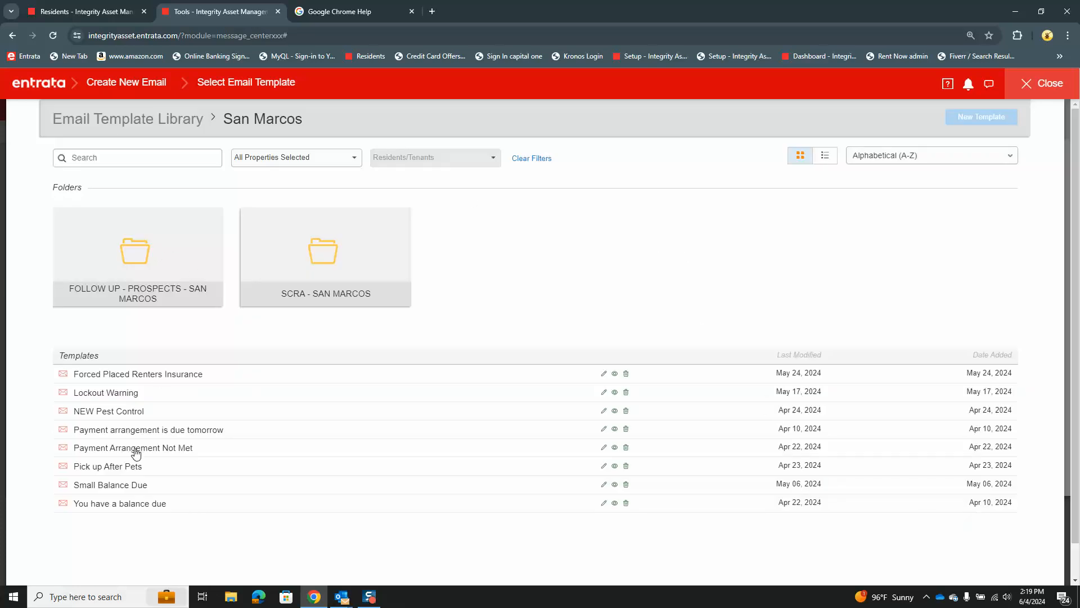
click(121, 504)
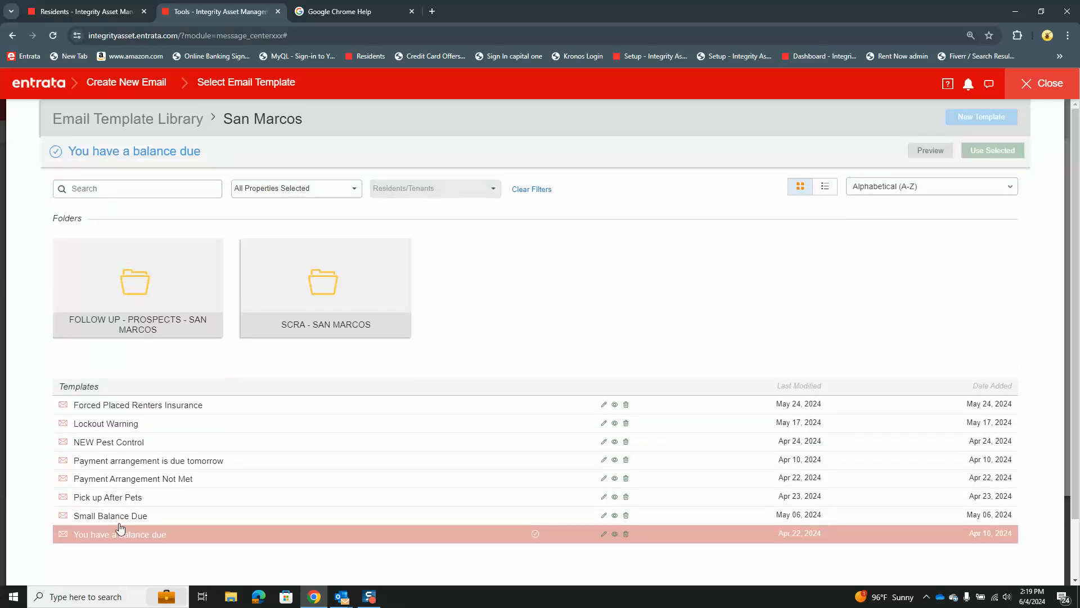
Step: Preview the selected balance due template for San Marcos and use it for the email
click(931, 150)
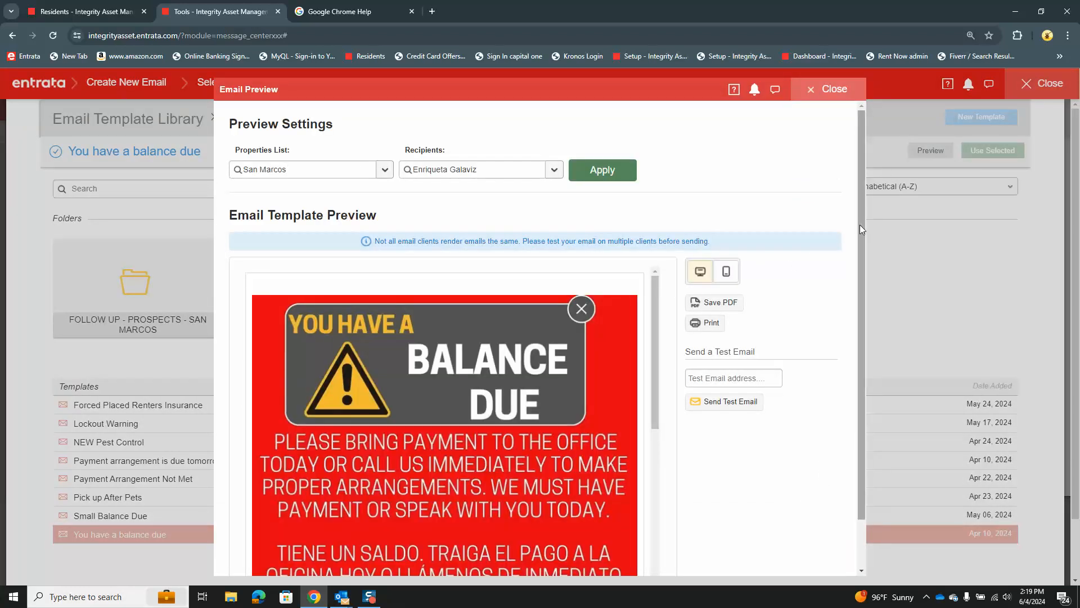
drag(861, 224, 862, 288)
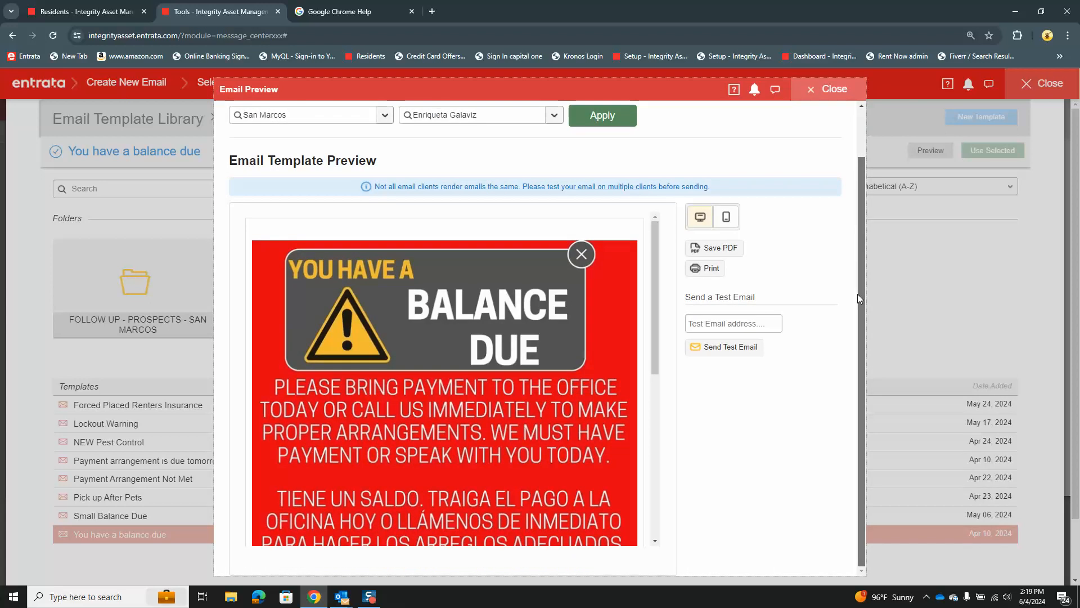
drag(858, 294, 859, 204)
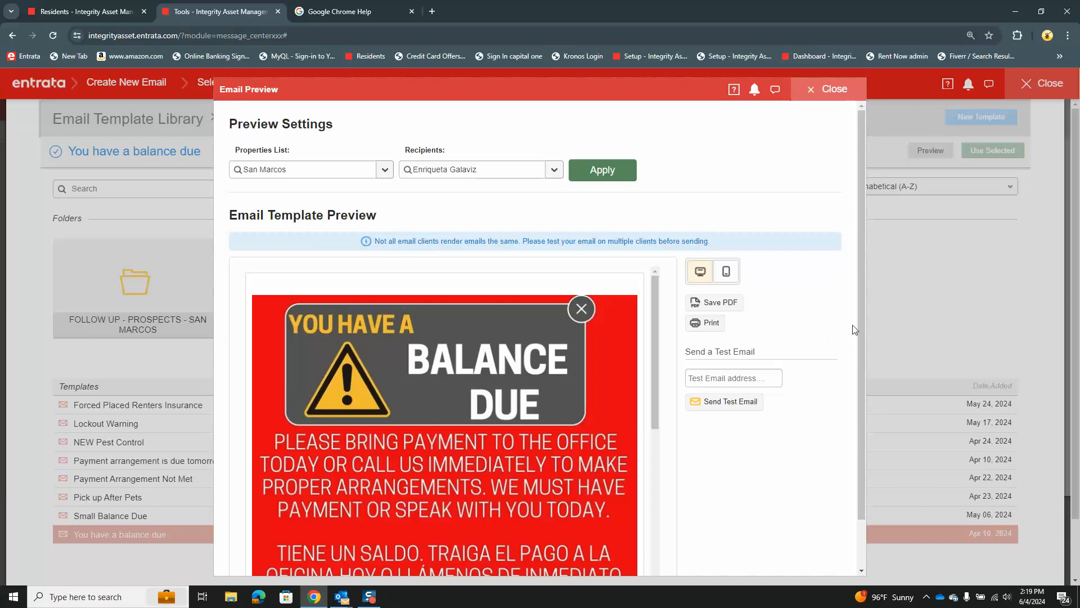
drag(862, 309, 849, 419)
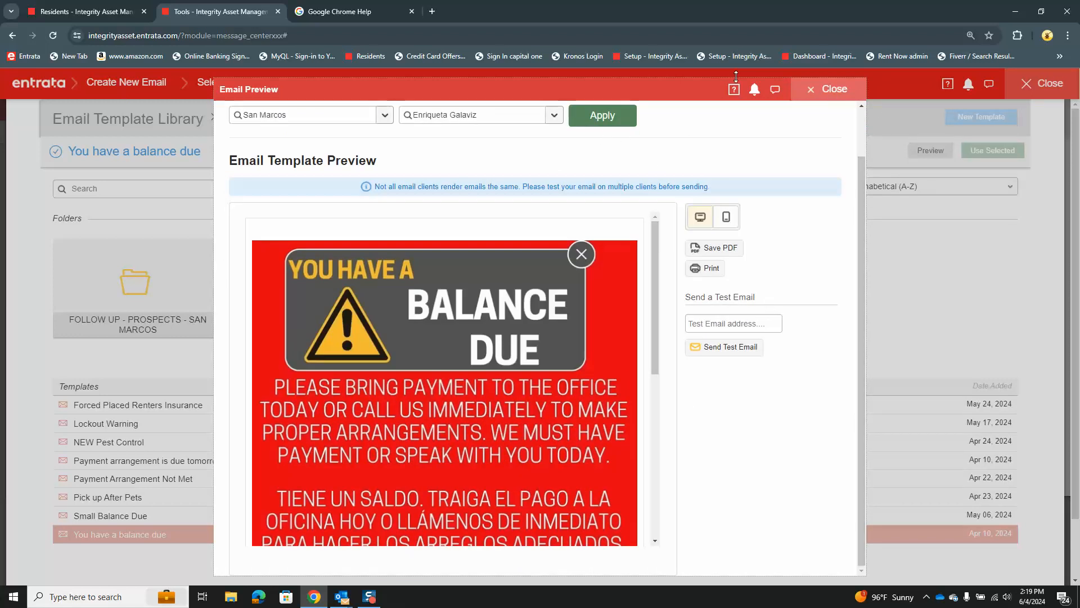
click(603, 116)
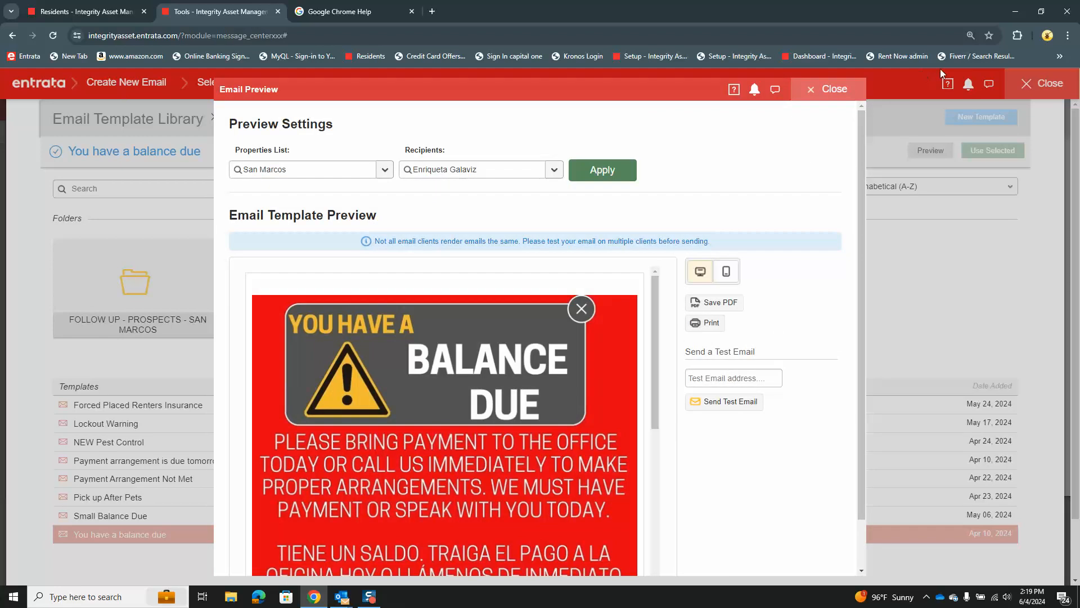
click(841, 89)
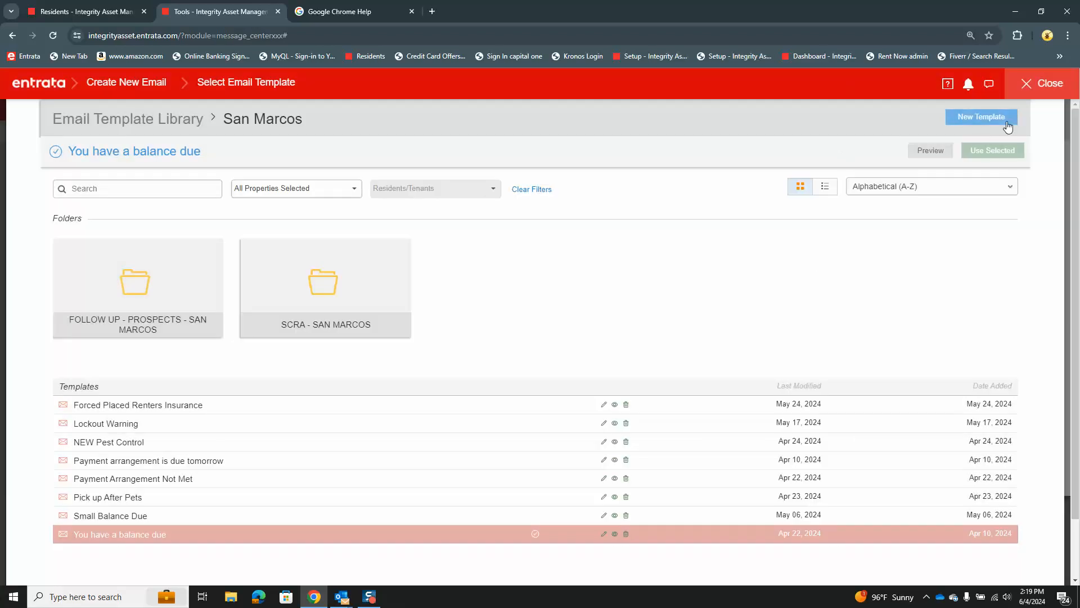
click(991, 162)
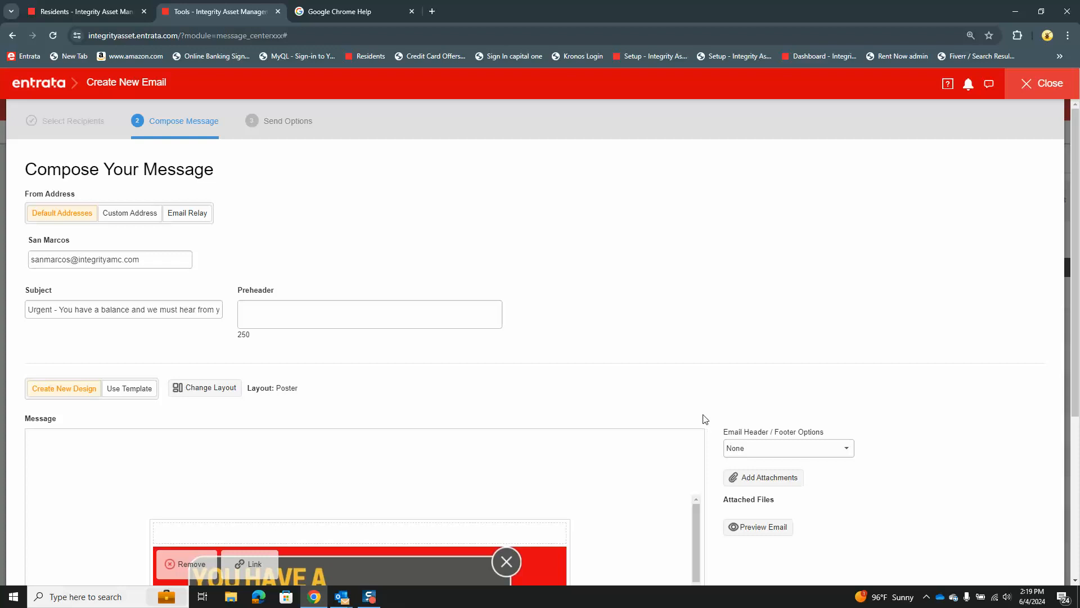
Step: Review the message body, mark the email as not a marketing message and continue to the send options
drag(1078, 180, 1059, 378)
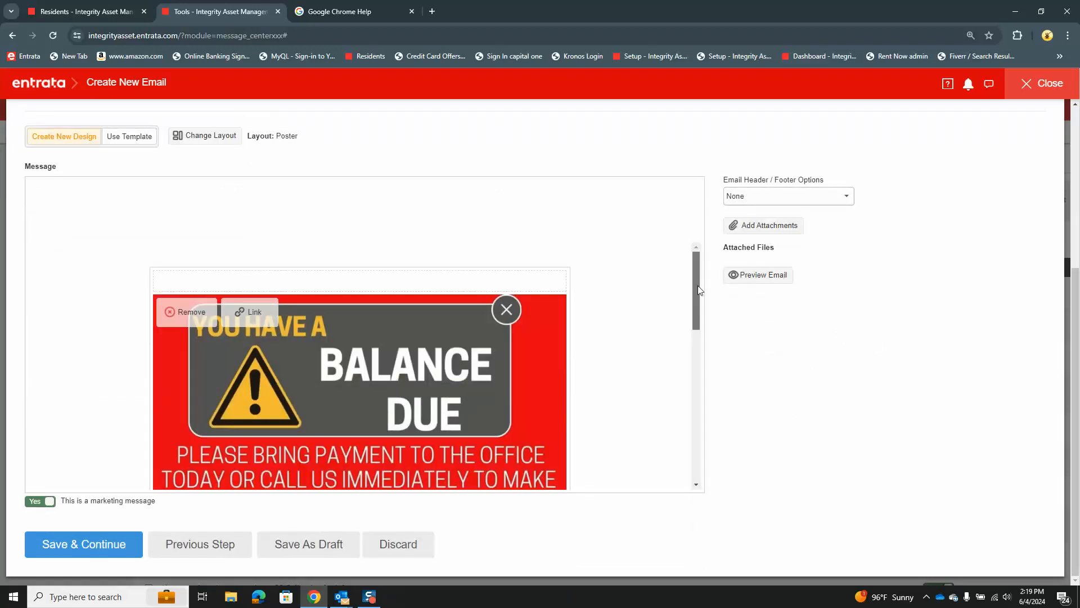
scroll(700, 332, down, 2)
drag(706, 335, 710, 419)
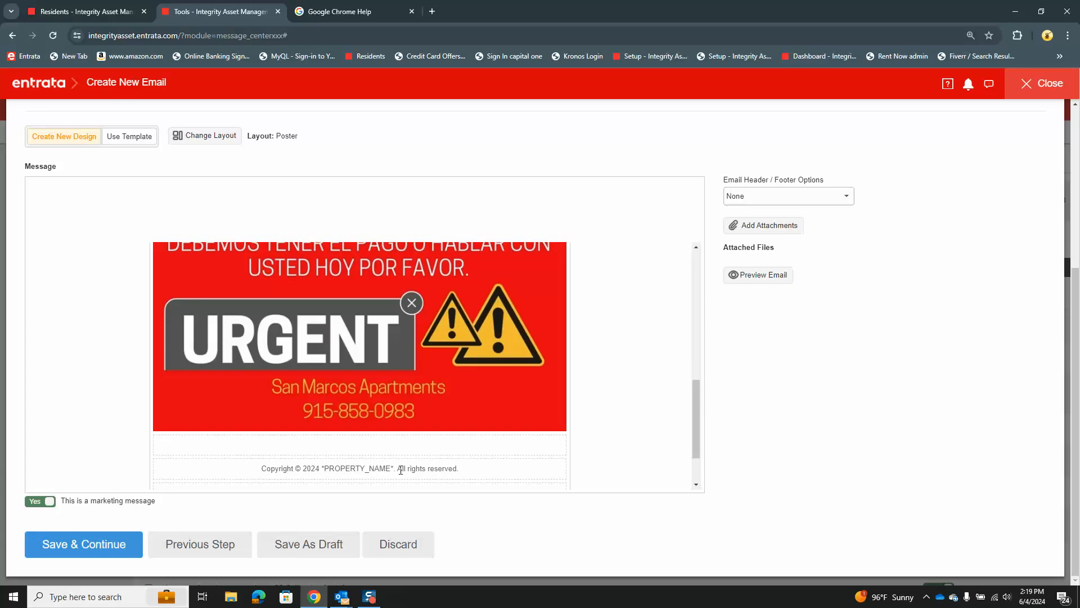
click(36, 504)
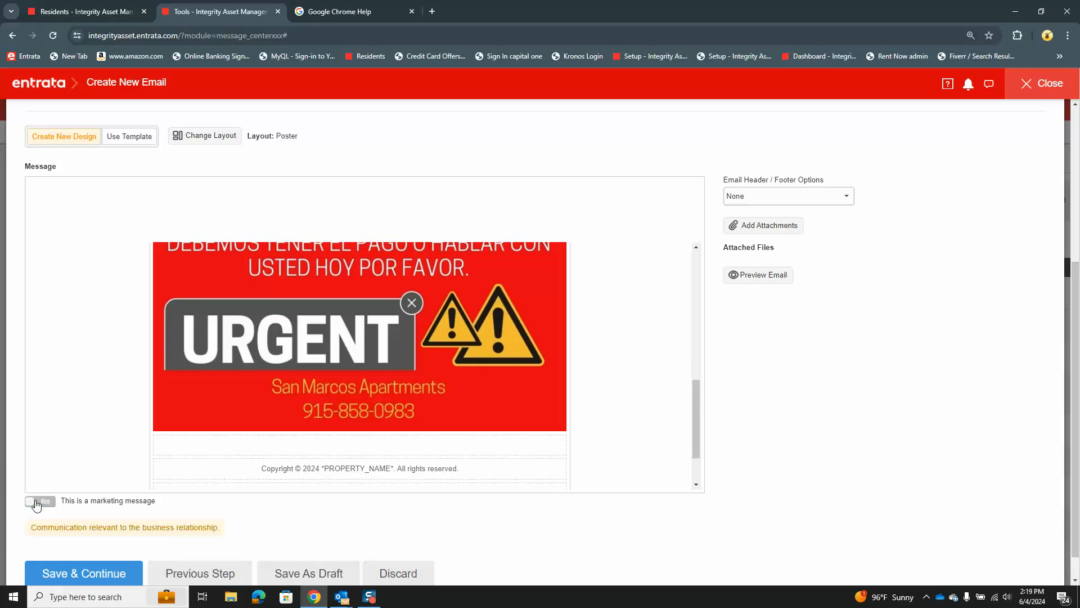
click(85, 572)
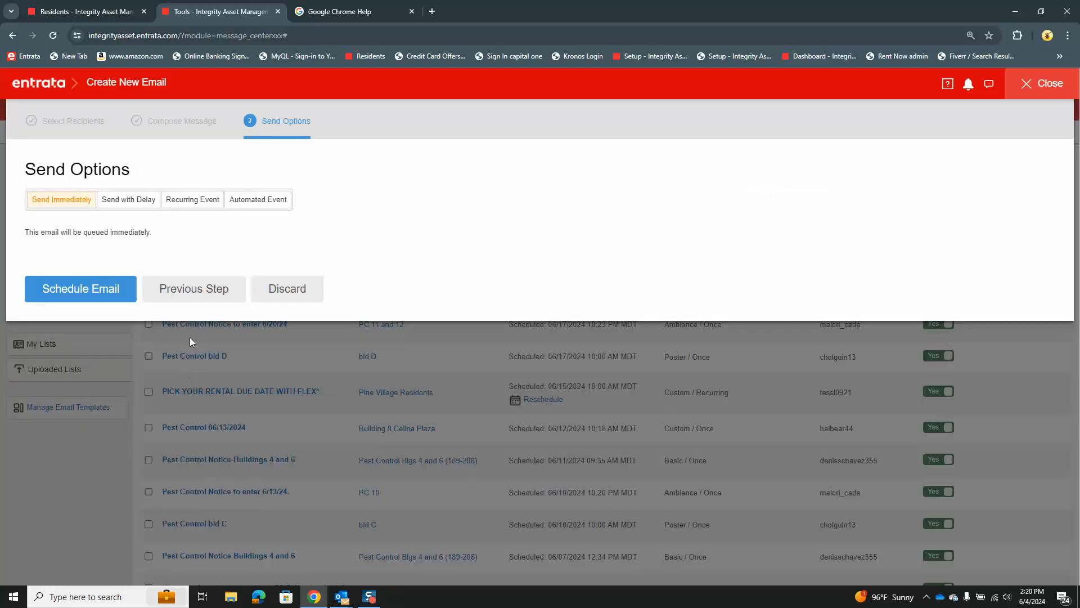
Step: Make the email a daily recurring event with a send time of 07:30 AM
click(203, 203)
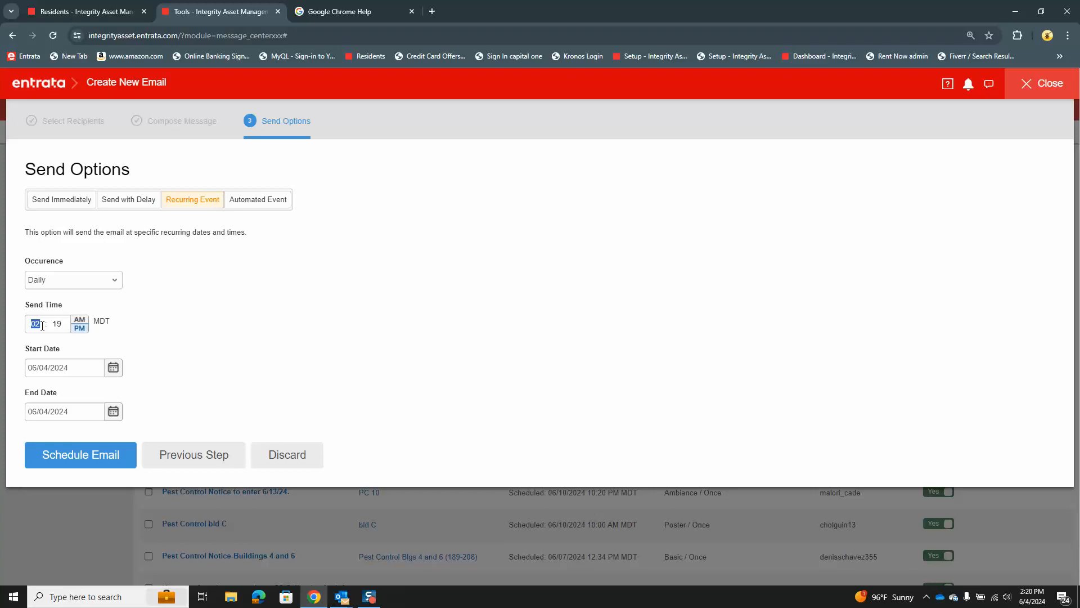
text(07)
key(Tab)
text(30)
click(78, 320)
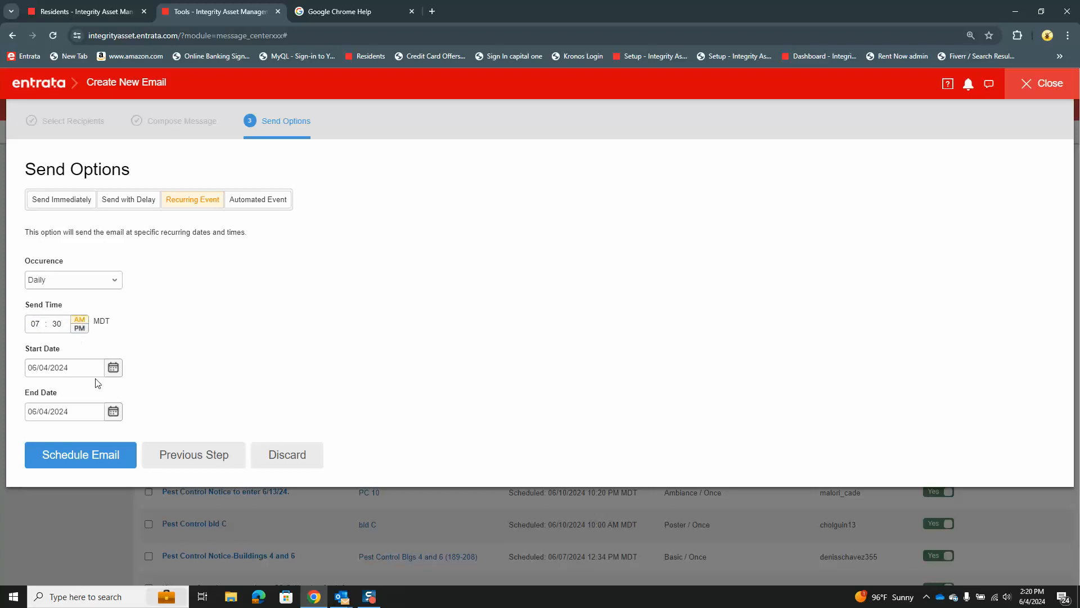
Step: Set the recurring email's end date to 06/14/2024 and try to schedule it
click(113, 411)
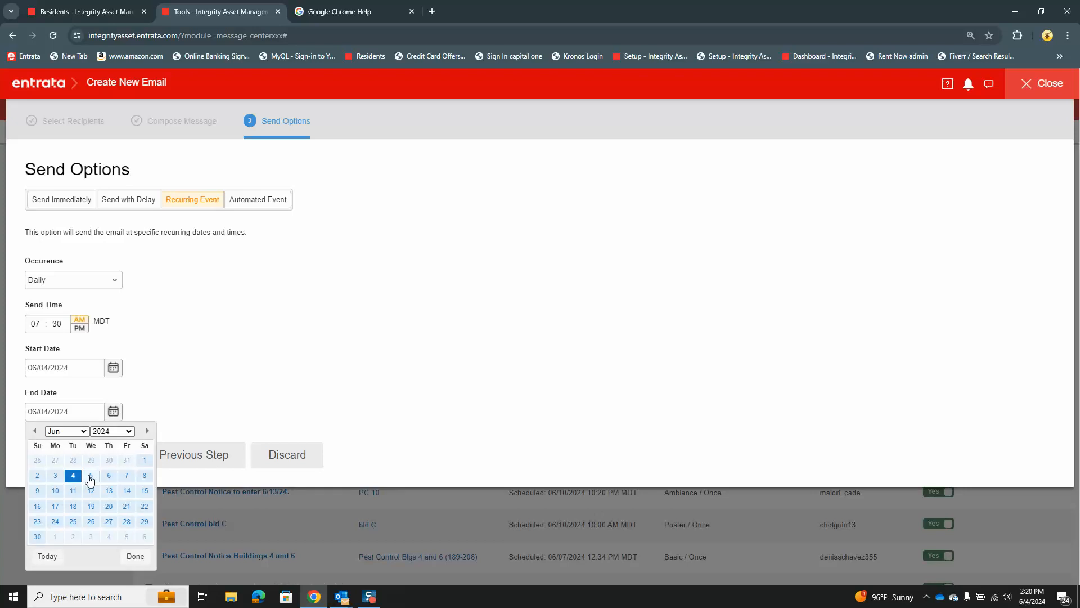
click(126, 491)
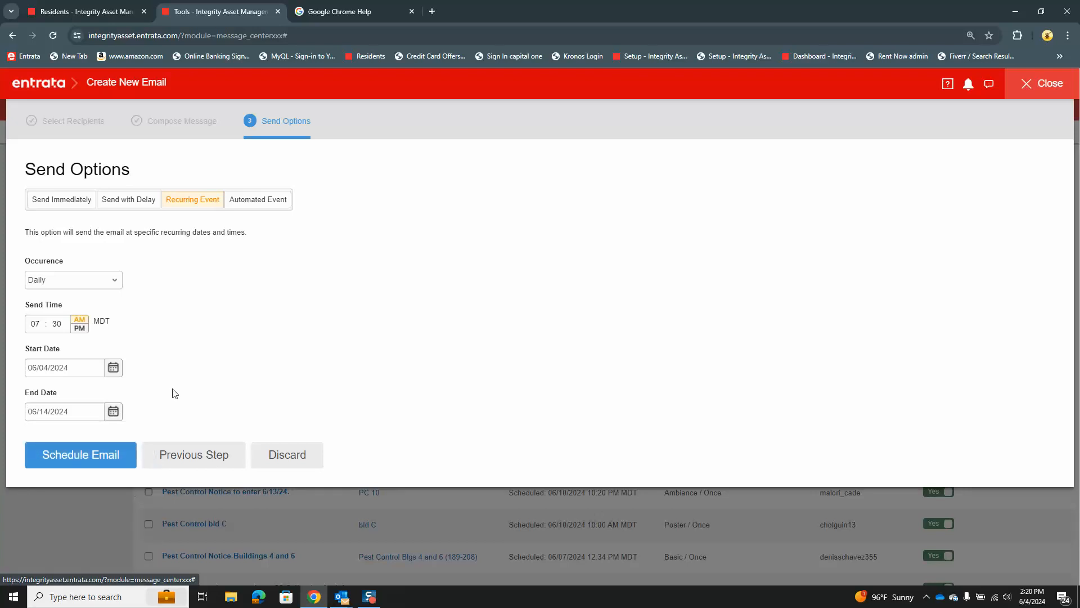
click(103, 457)
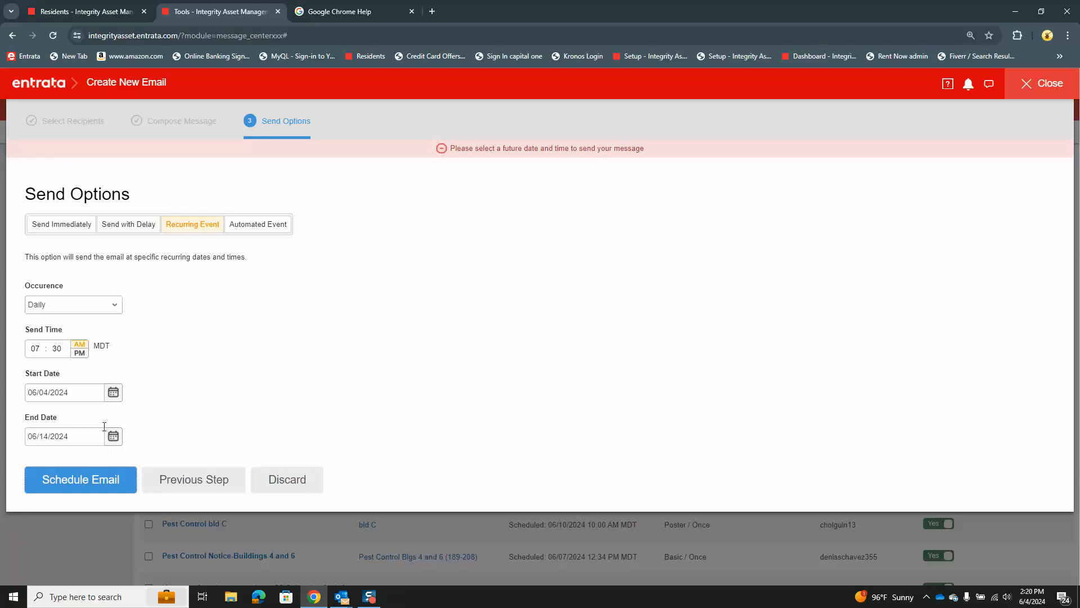
Step: Set the recurring email's start date to 06/05/2024 and schedule the email
click(113, 392)
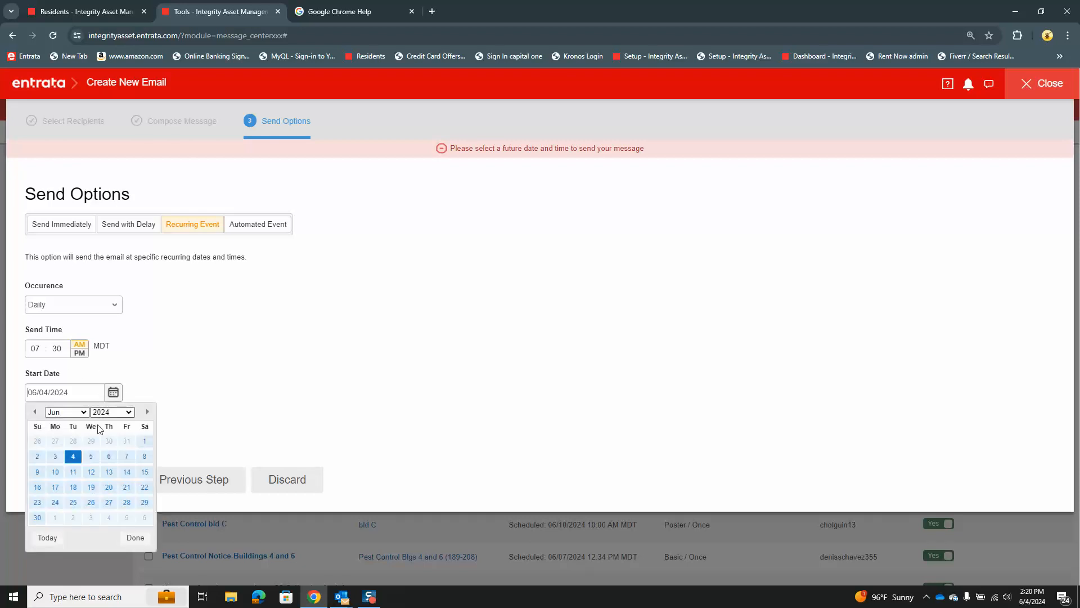
click(91, 456)
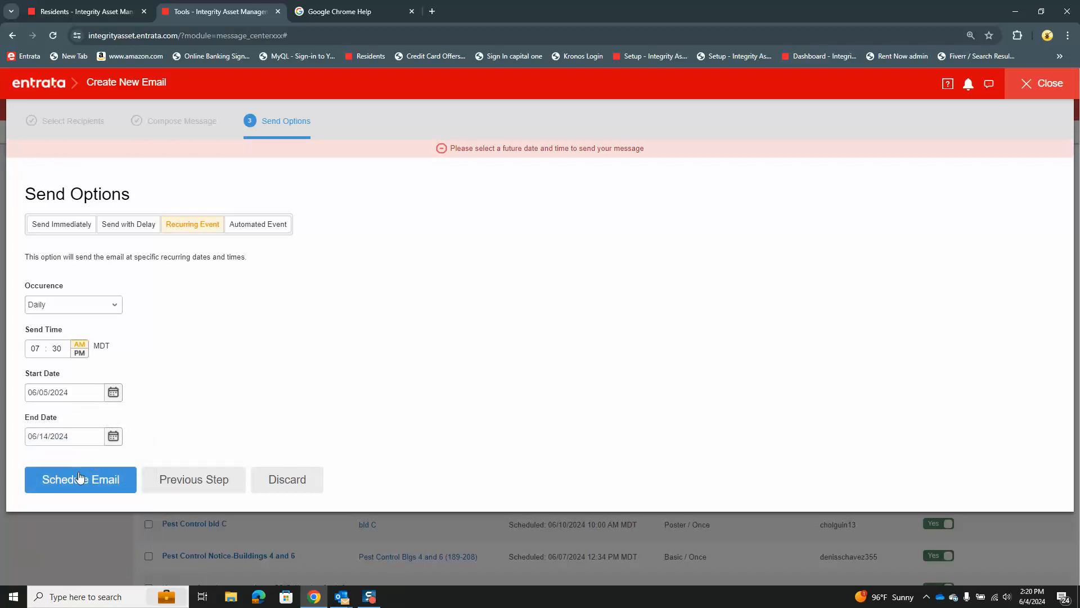
click(79, 476)
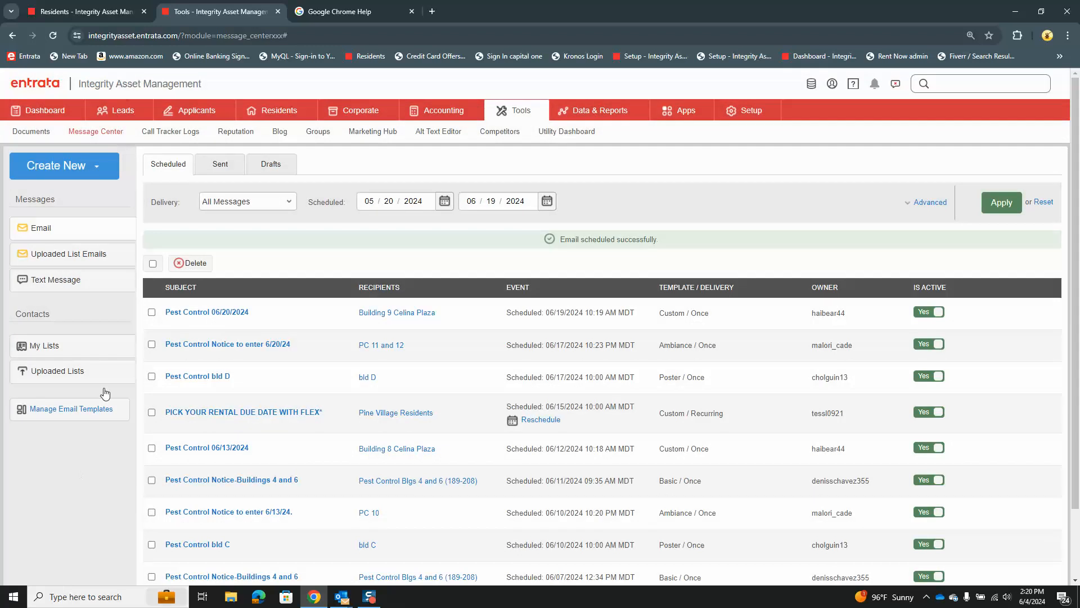
Step: Create another email, search the recipient lists for "june delinquent", add June Delinquent SM and continue to composing
click(97, 167)
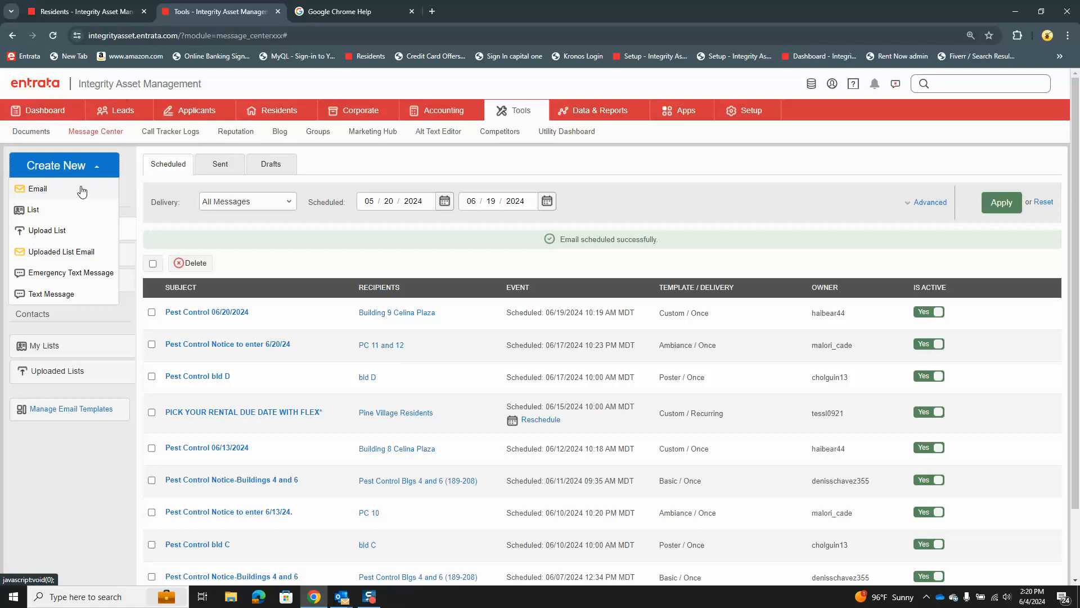
click(82, 190)
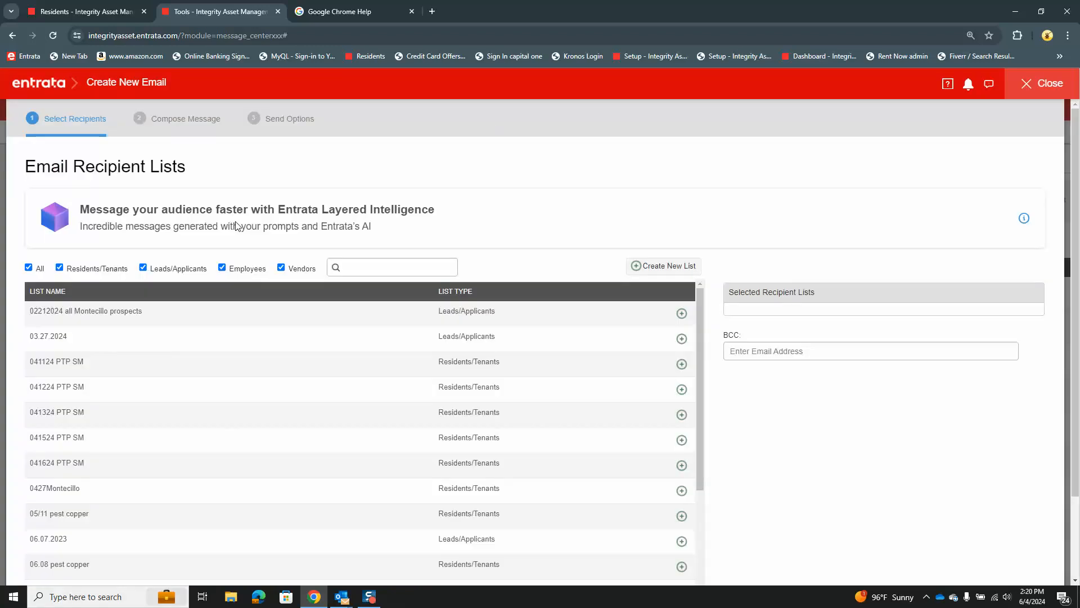
click(372, 264)
text(june delinquent)
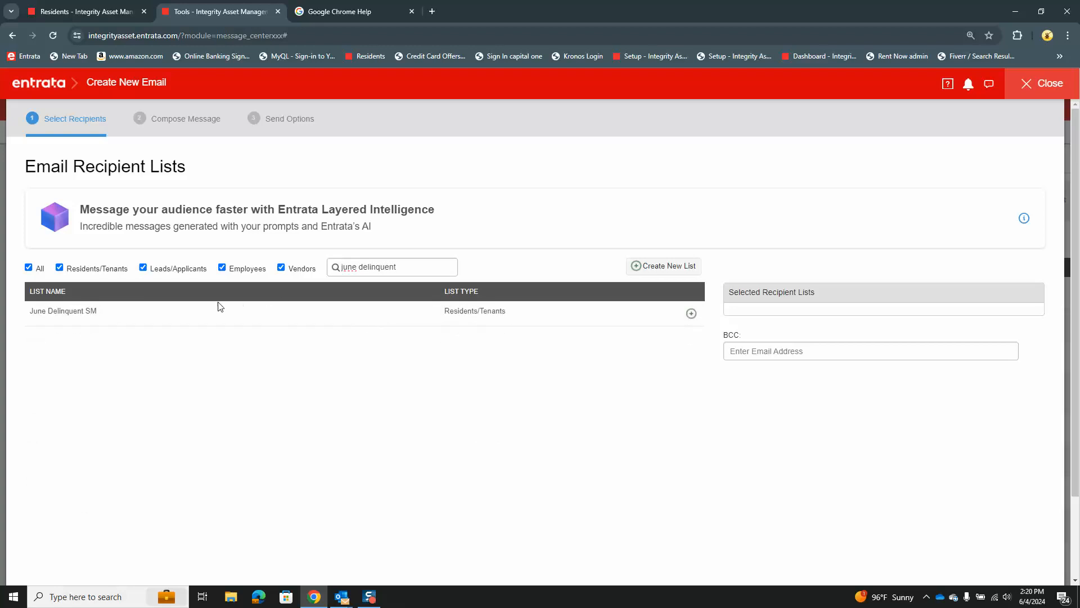
click(691, 314)
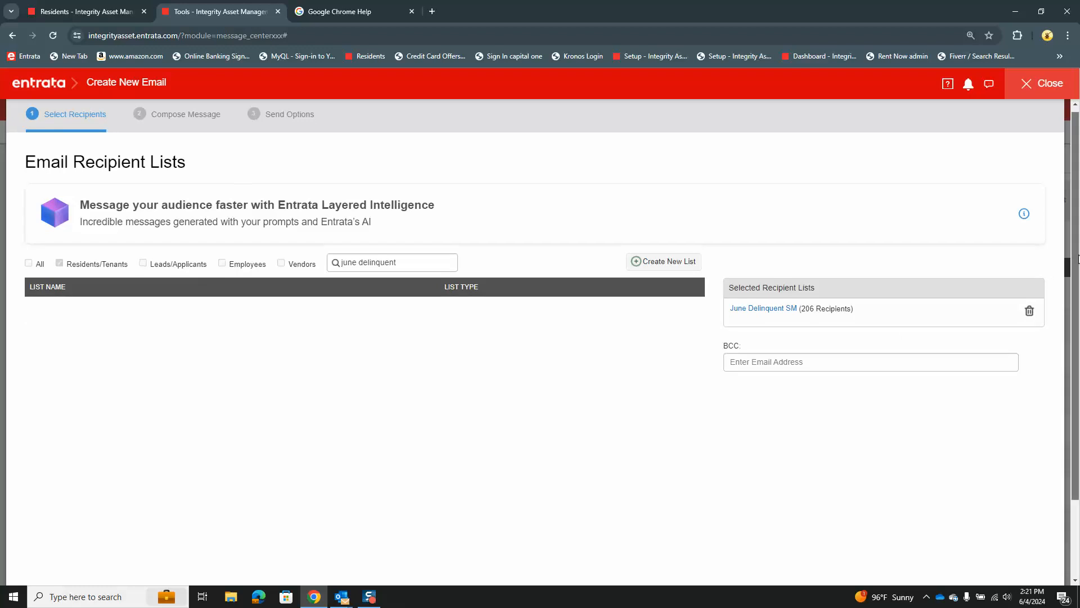
scroll(1078, 254, down, 2)
click(89, 543)
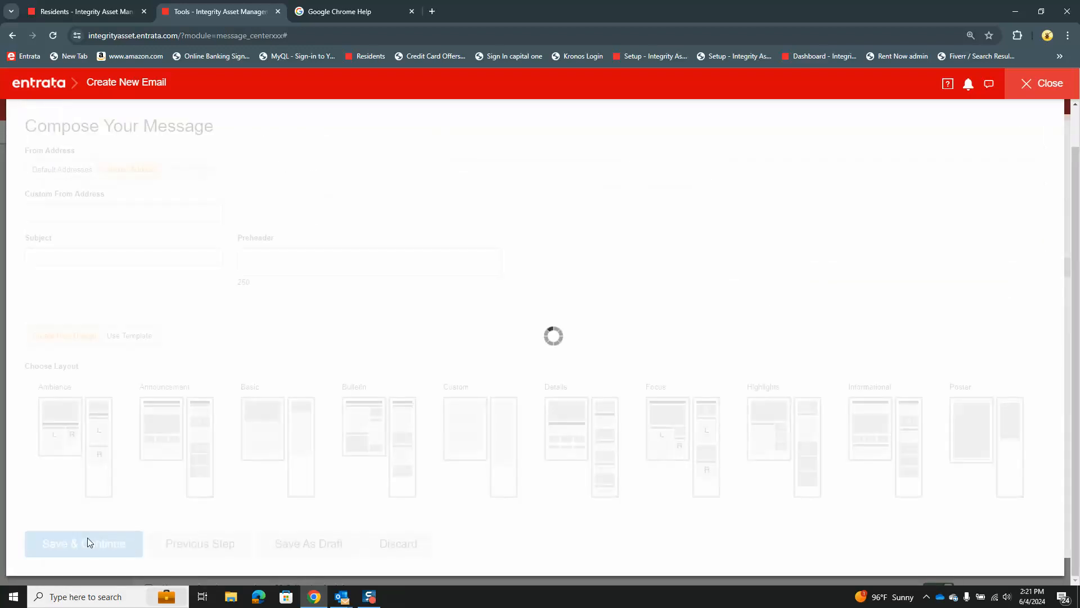
Step: Search the email template library for "balance" and use the San Marcos template "You have a balance due" for the message
click(125, 345)
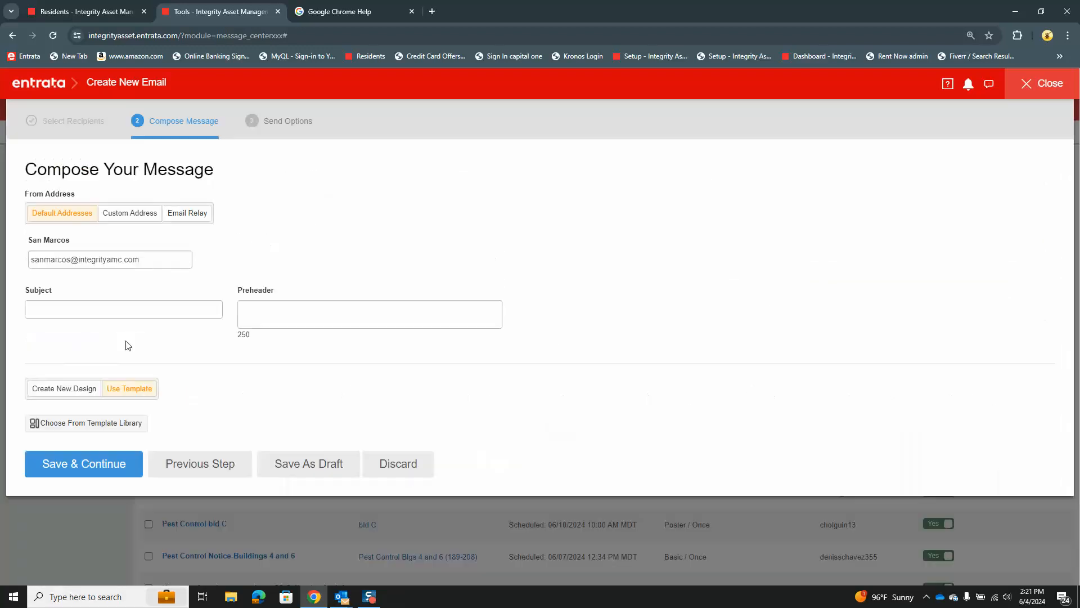
click(102, 422)
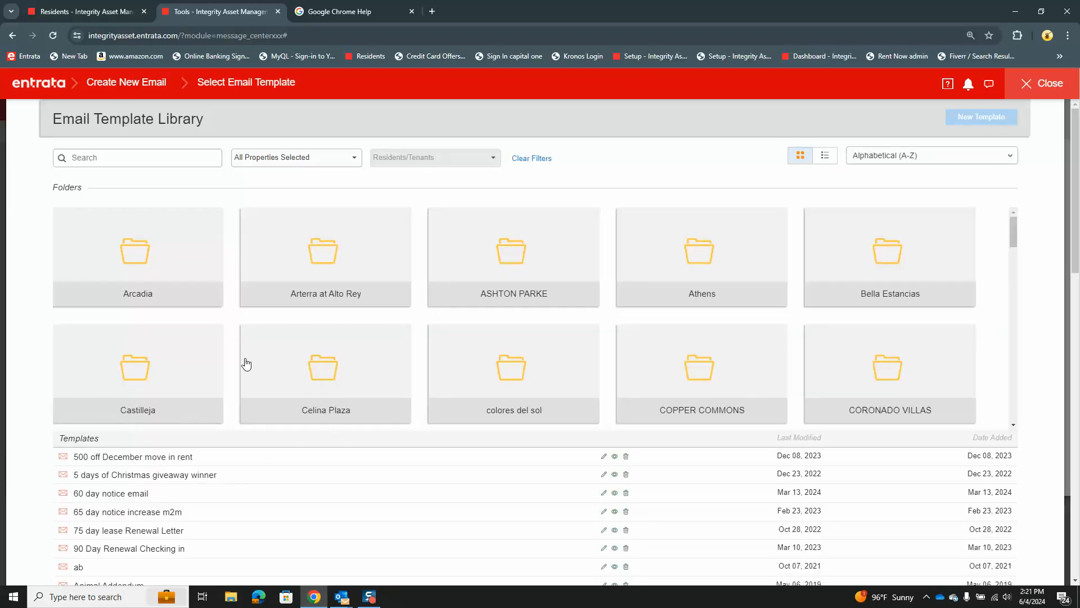
click(168, 157)
text(balance)
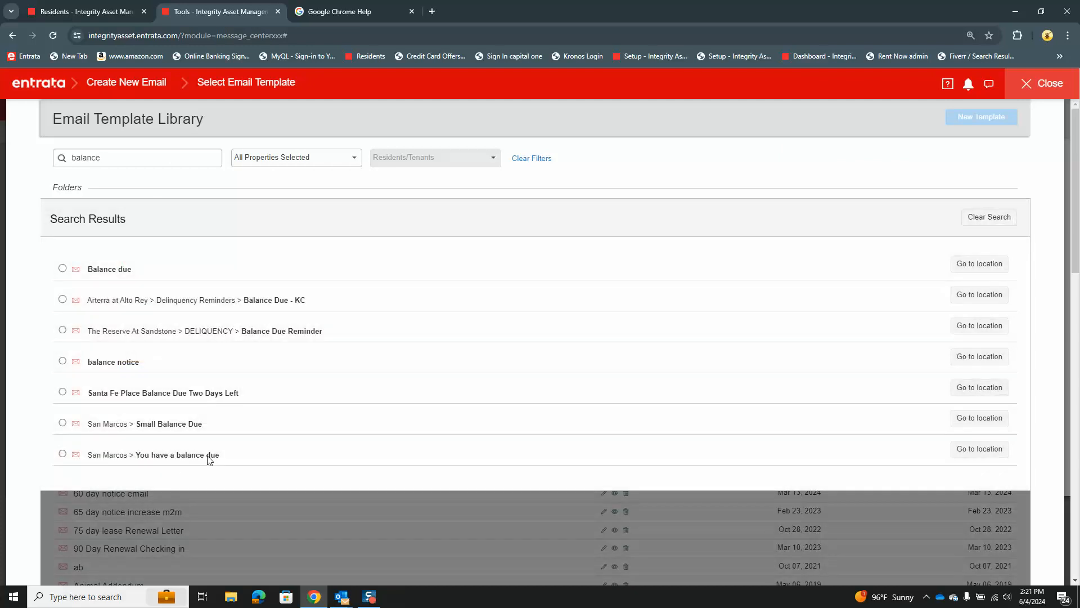
click(989, 448)
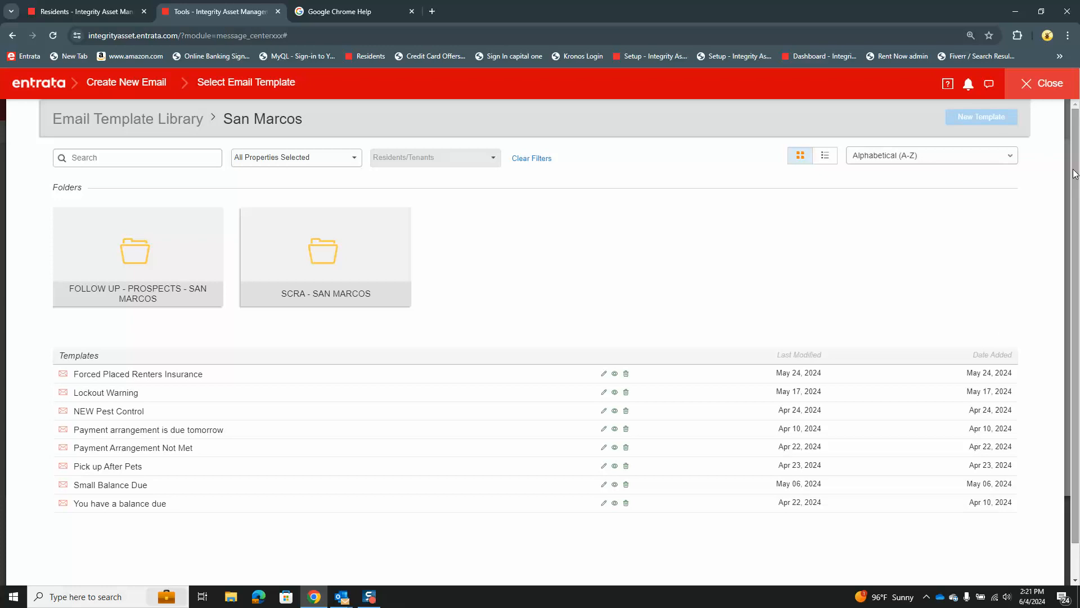
click(767, 505)
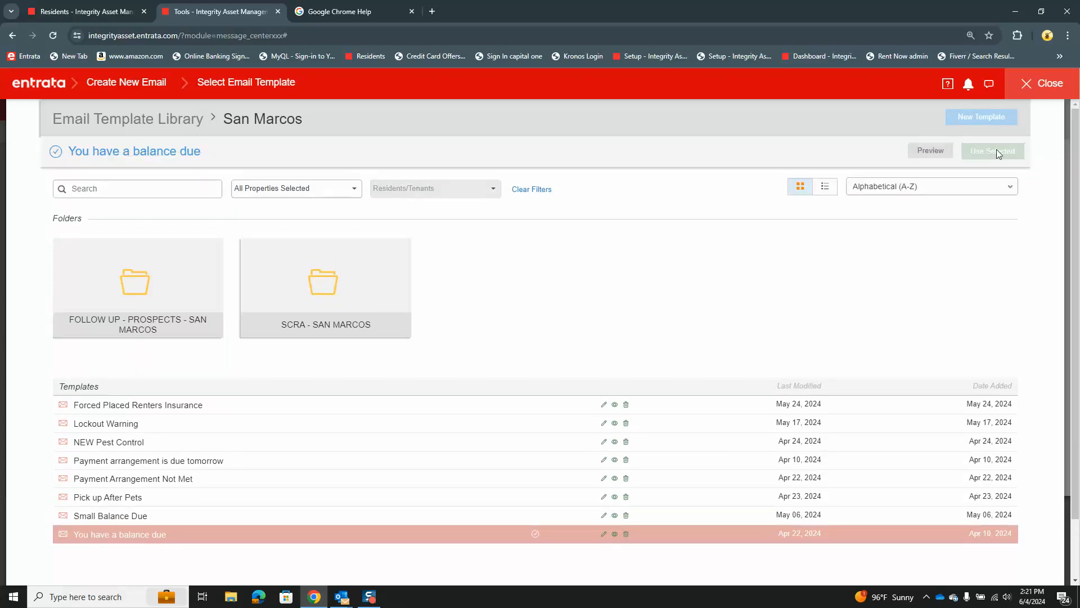
click(997, 149)
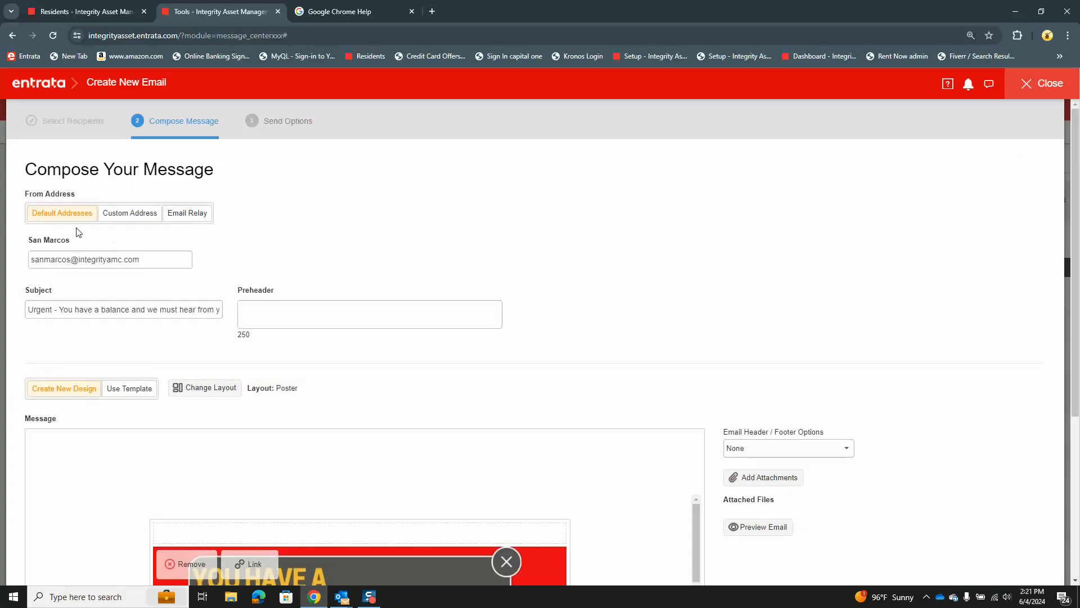
Step: Turn off the marketing message setting for the email, save it and continue to the send options
drag(1077, 283, 1077, 433)
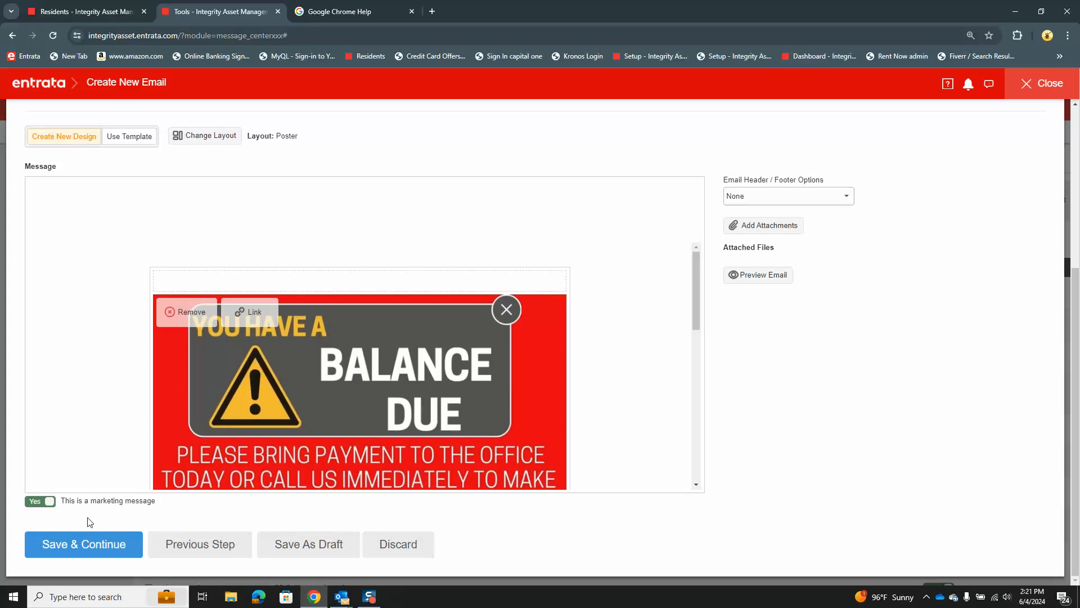
click(45, 502)
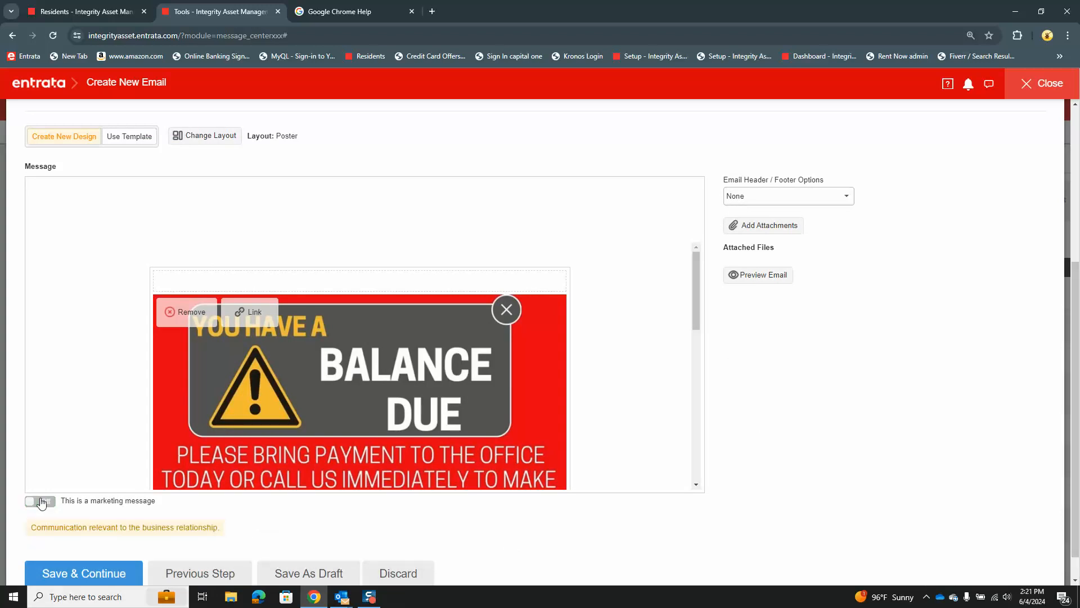
click(94, 574)
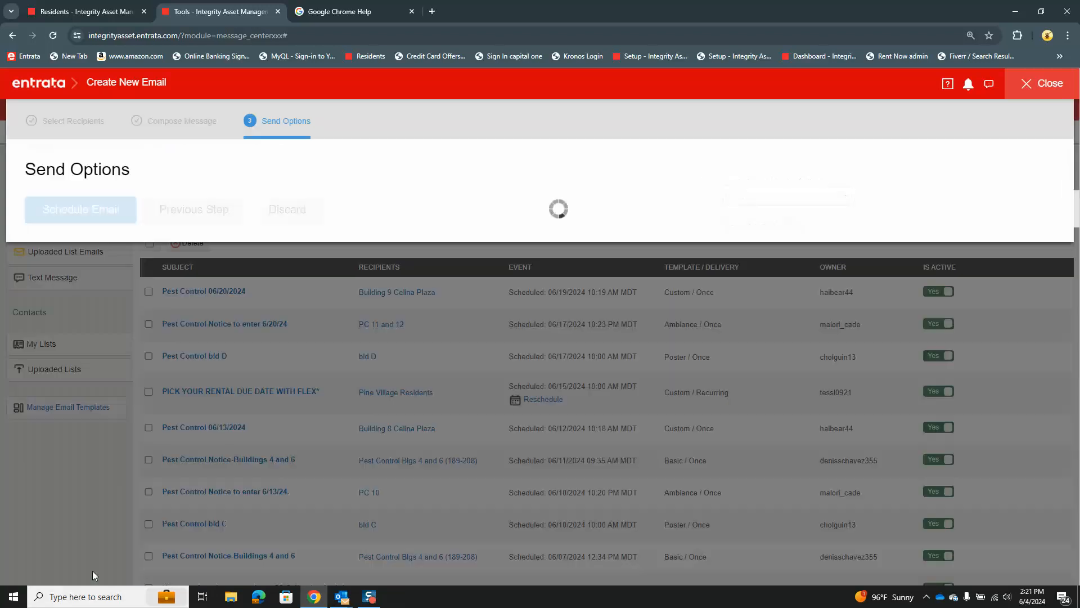
Step: Make the new email a daily recurring event with a send time of 08:00 PM
click(200, 206)
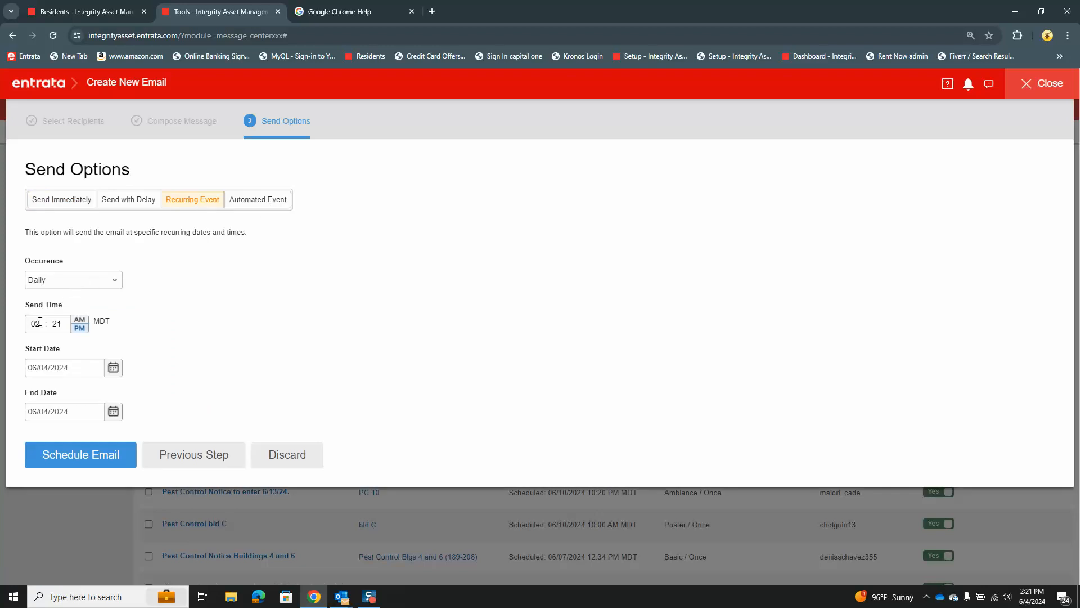
drag(40, 321, 23, 321)
text(08)
key(Tab)
text(0)
Step: Set the recurring email's end date to 06/14/2024 and schedule the email
click(113, 411)
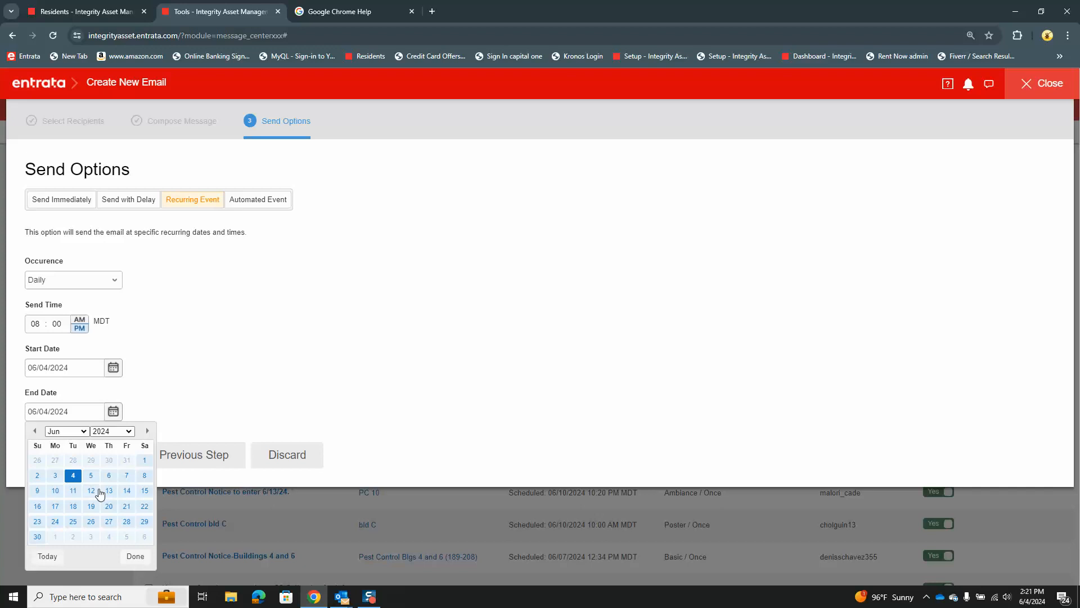
click(126, 490)
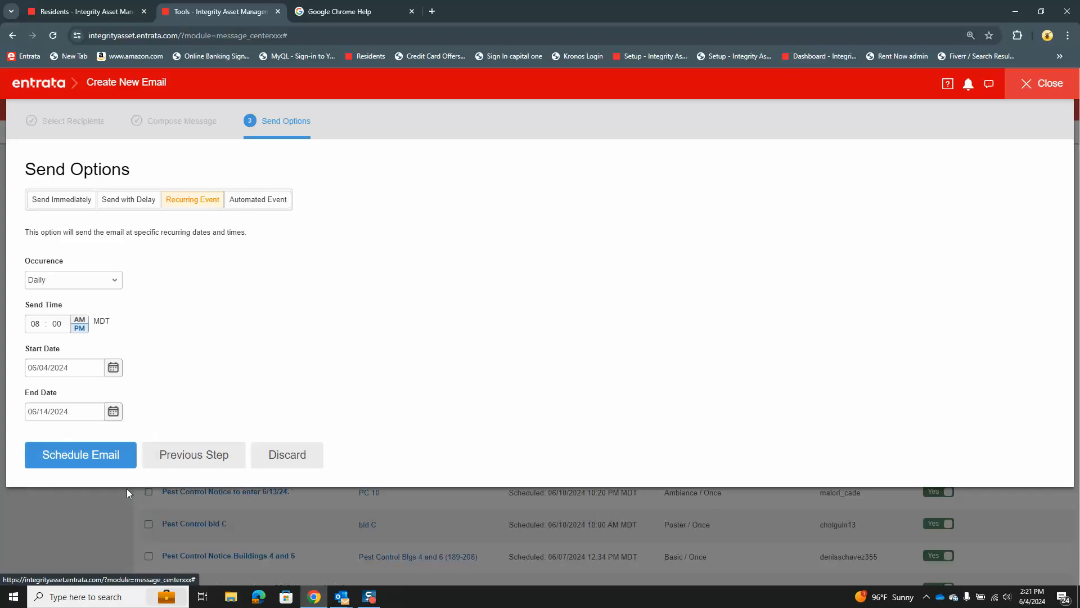
click(114, 455)
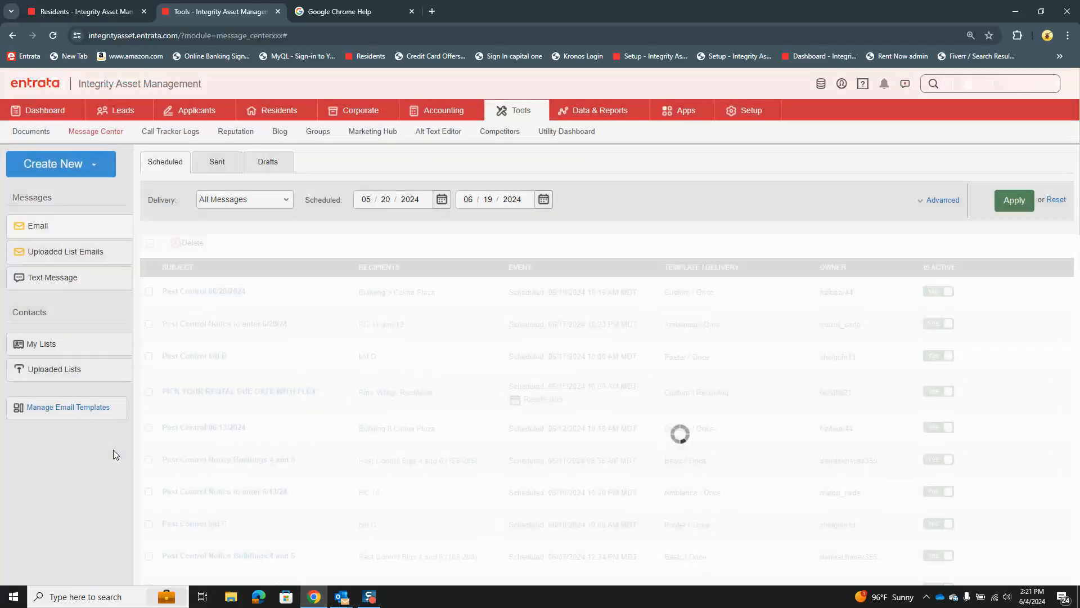